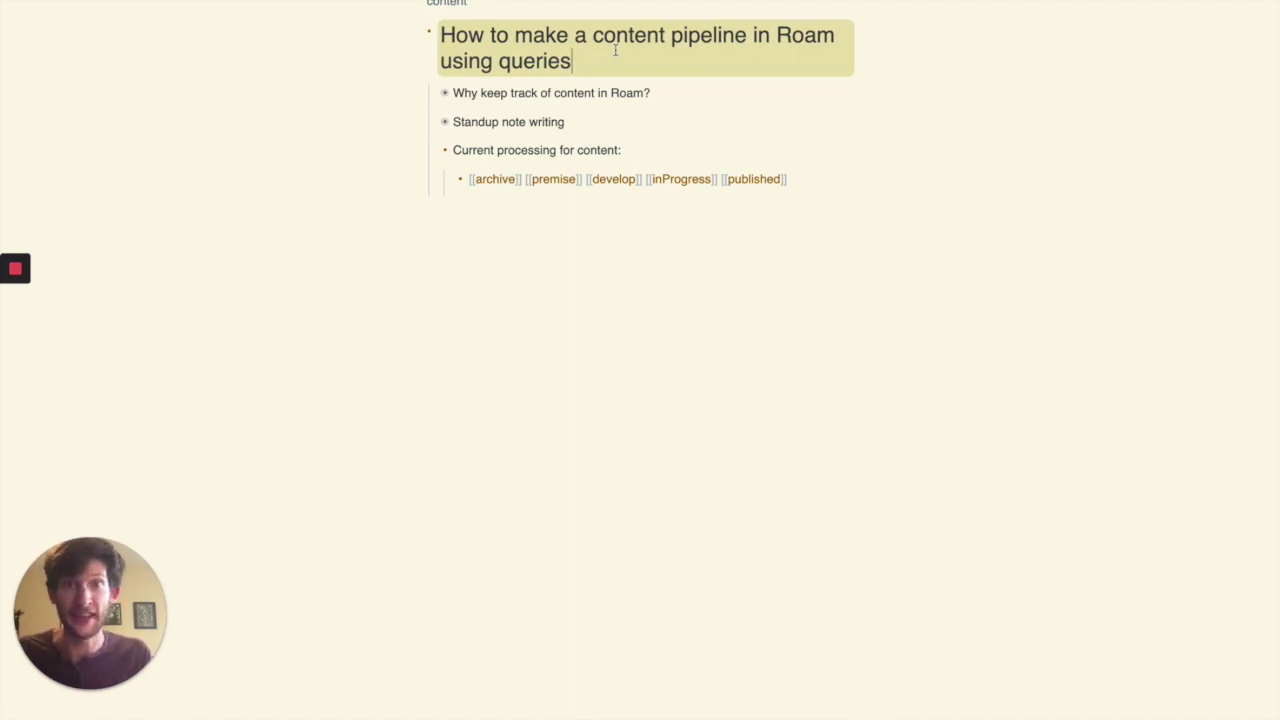
# Step: Expand 'Why keep track of content in Roam?' and select the [[blog]] tag in its example idea
pyautogui.press('Down')
pyautogui.hotkey('ctrl', 'Down')
pyautogui.press('Down')
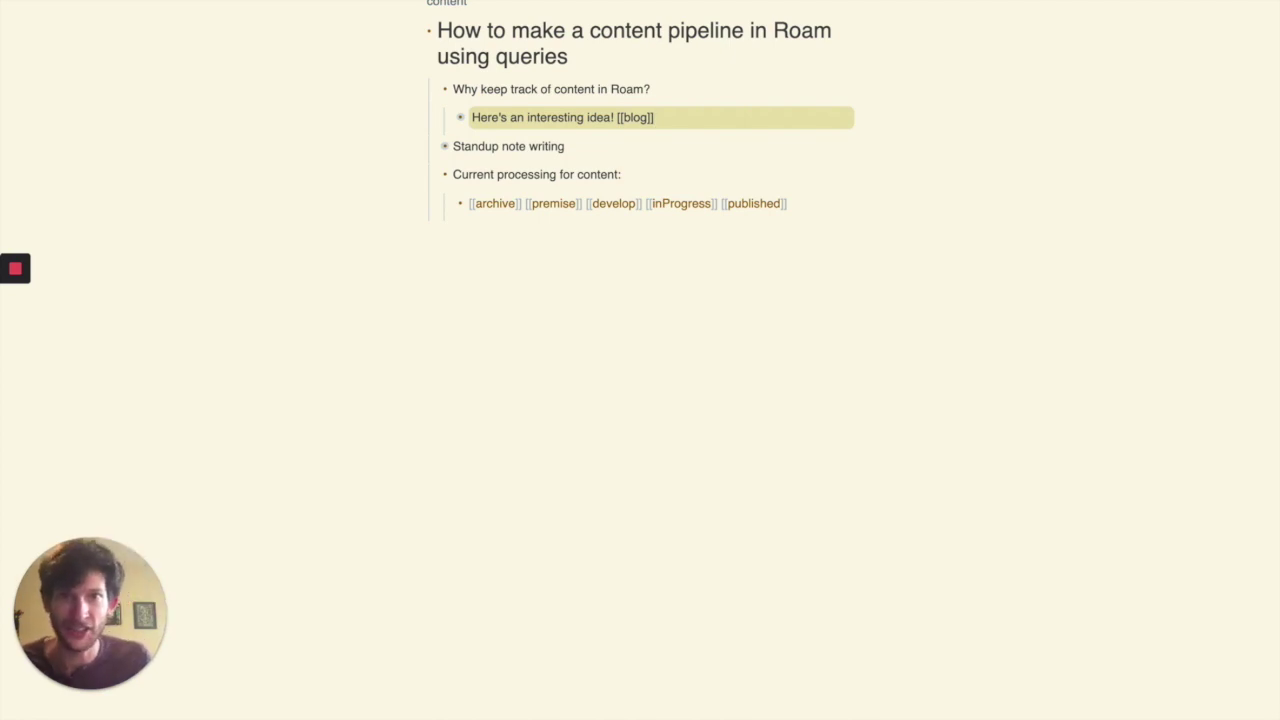
pyautogui.hotkey('shift', 'Left')
pyautogui.hotkey('shift', 'Left')
pyautogui.hotkey('shift', 'Left')
pyautogui.hotkey('shift', 'Left')
pyautogui.hotkey('shift', 'Left')
pyautogui.hotkey('shift', 'Left')
pyautogui.hotkey('shift', 'Left')
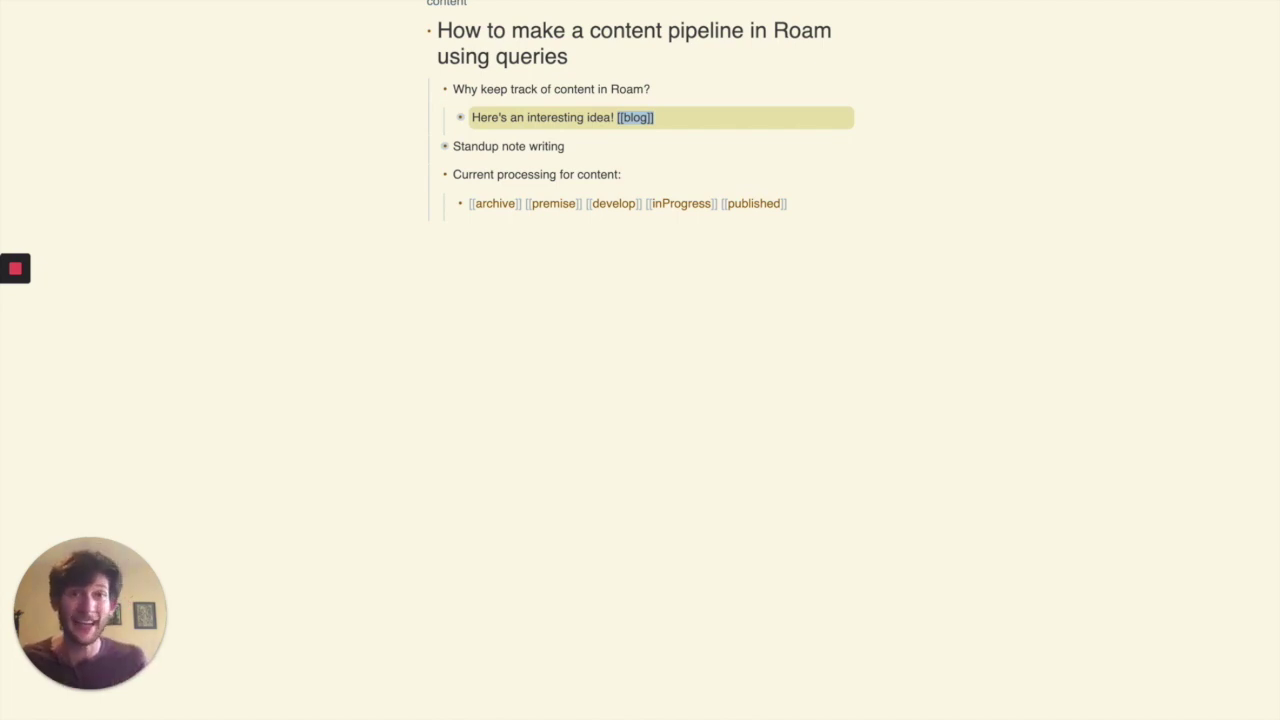
pyautogui.click(568, 146)
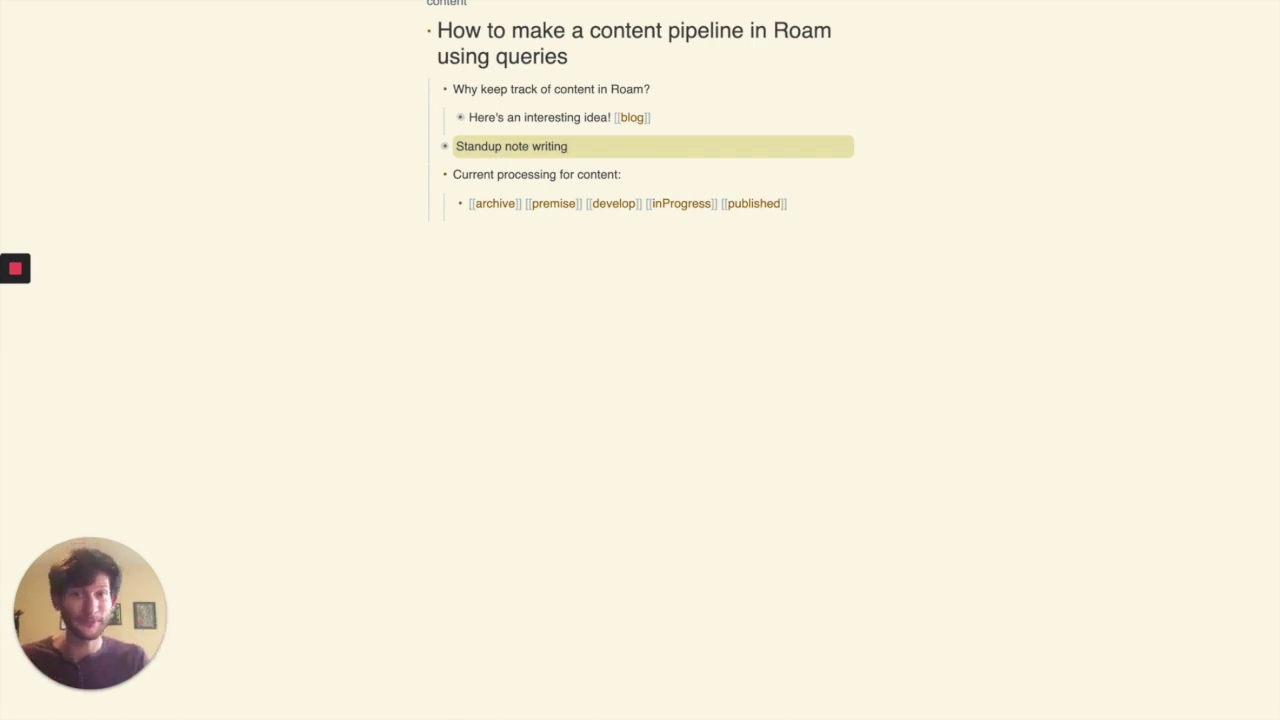
# Step: Expand 'Standup note writing' to reveal its '3 Folders' child block
pyautogui.hotkey('ctrl', 'Down')
pyautogui.hotkey('ctrl', 'Up')
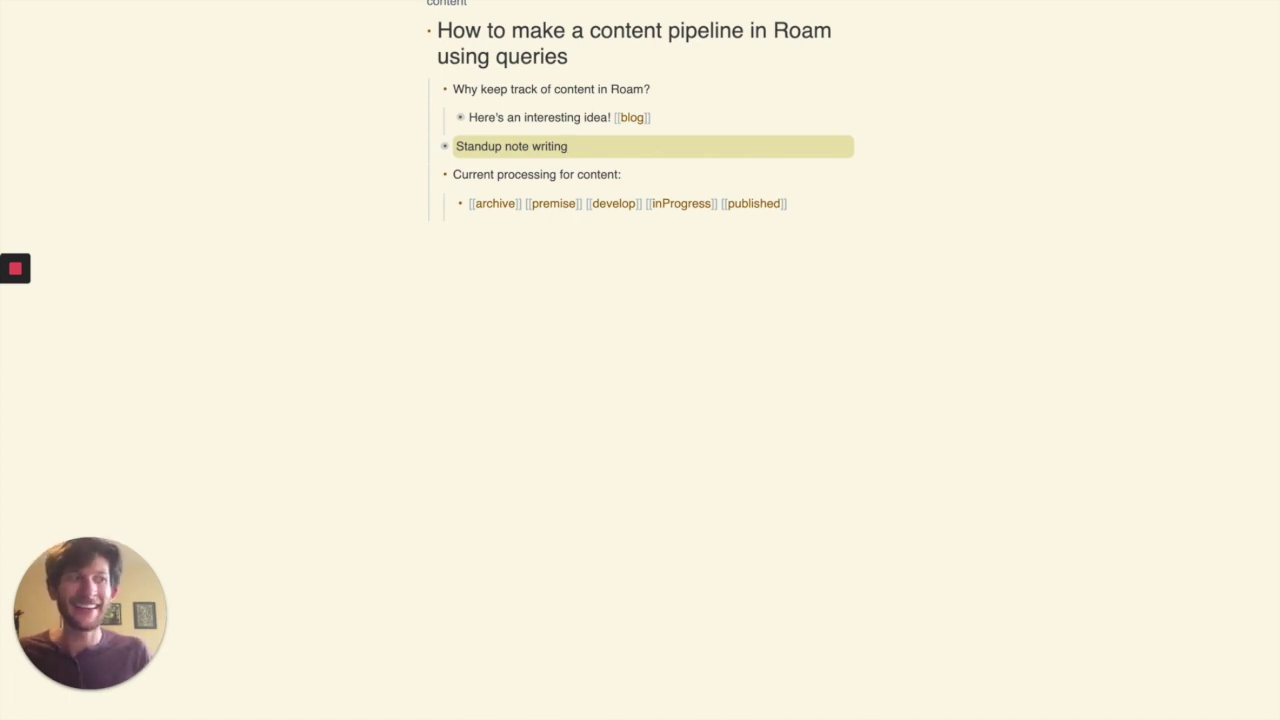
pyautogui.hotkey('ctrl', 'Down')
pyautogui.press('Down')
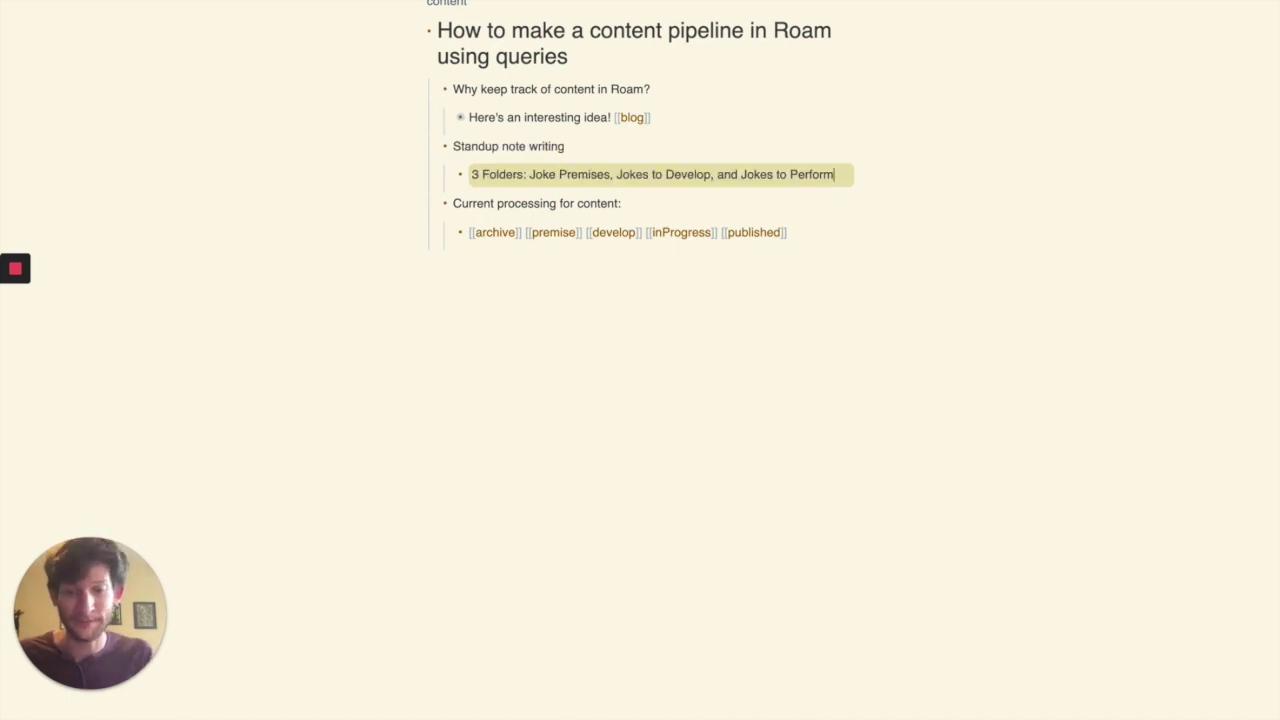
# Step: Highlight the folder names 'Joke Premises' and 'Jokes to Develop' in the 3 Folders note
pyautogui.press('Left')
pyautogui.press('Left')
pyautogui.press('Left')
pyautogui.press('Left')
pyautogui.press('Left')
pyautogui.press('Left')
pyautogui.press('Left')
pyautogui.press('Left')
pyautogui.press('Left')
pyautogui.press('Left')
pyautogui.press('Left')
pyautogui.press('Left')
pyautogui.press('Left')
pyautogui.press('Left')
pyautogui.press('Left')
pyautogui.press('Left')
pyautogui.press('Left')
pyautogui.press('Left')
pyautogui.press('Left')
pyautogui.press('Left')
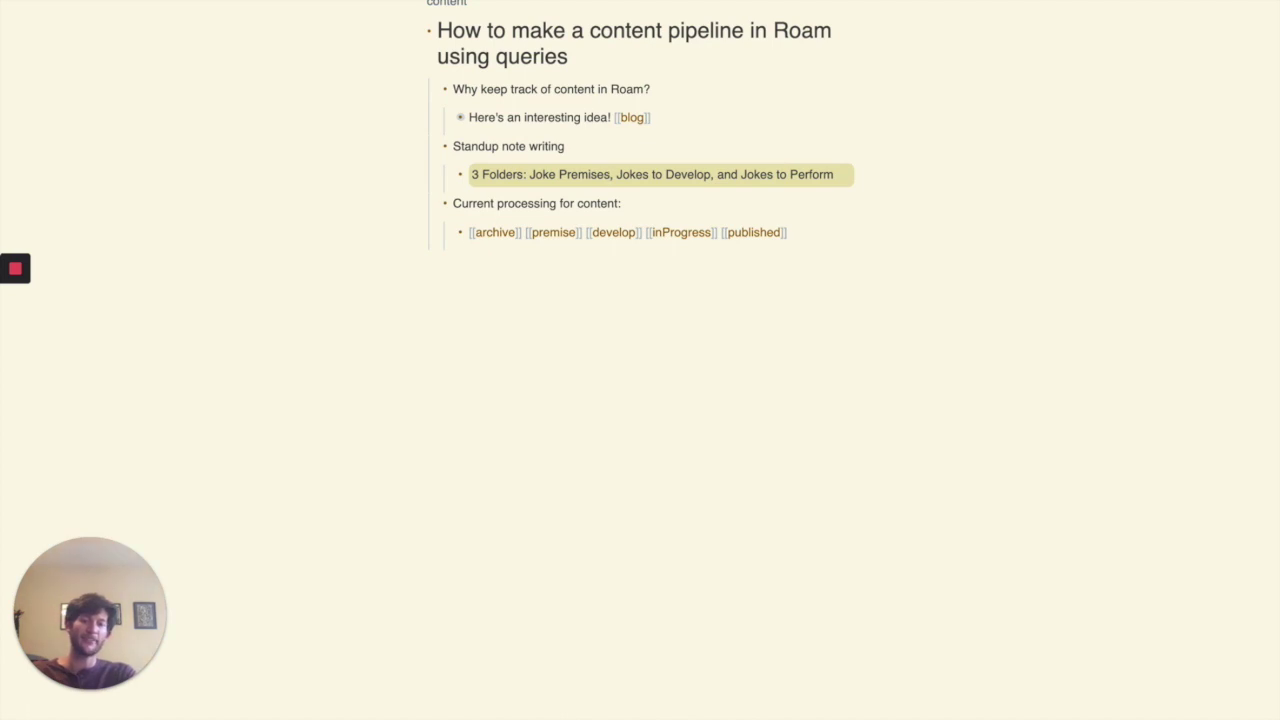
pyautogui.hotkey('ctrl', 'shift', 'Left')
pyautogui.hotkey('ctrl', 'shift', 'Left')
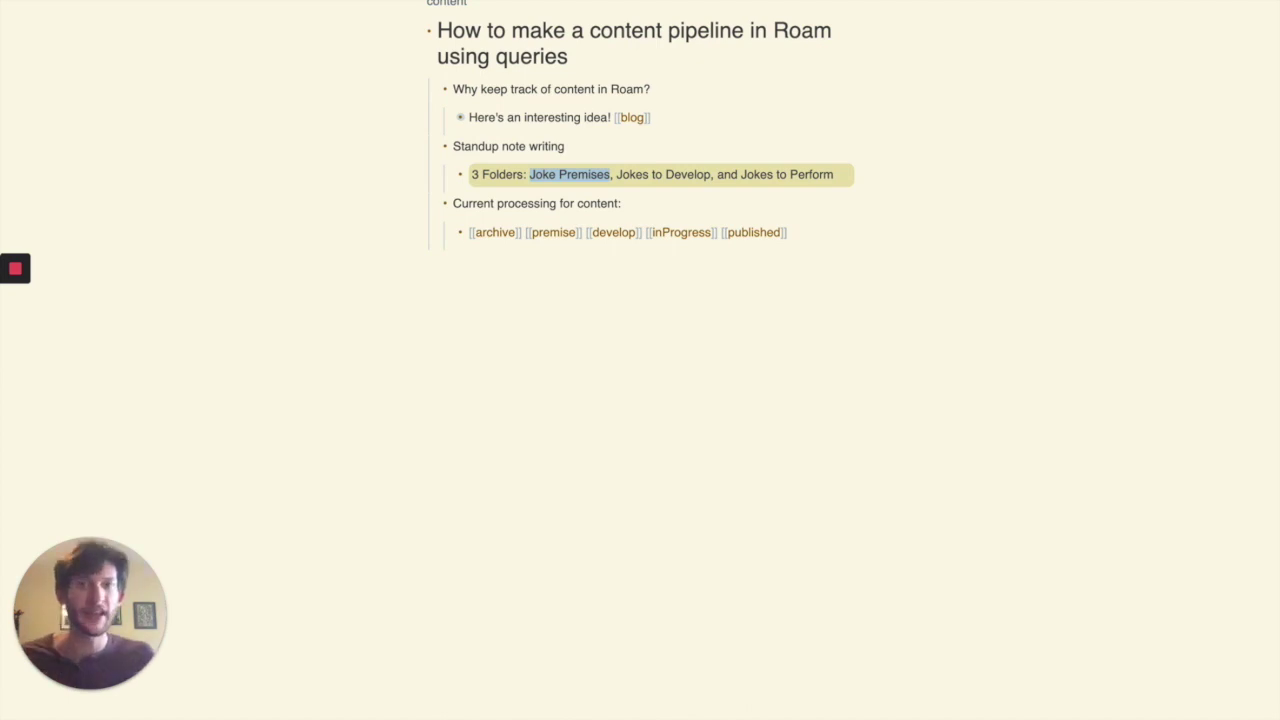
pyautogui.press('Right')
pyautogui.press('Right')
pyautogui.press('Right')
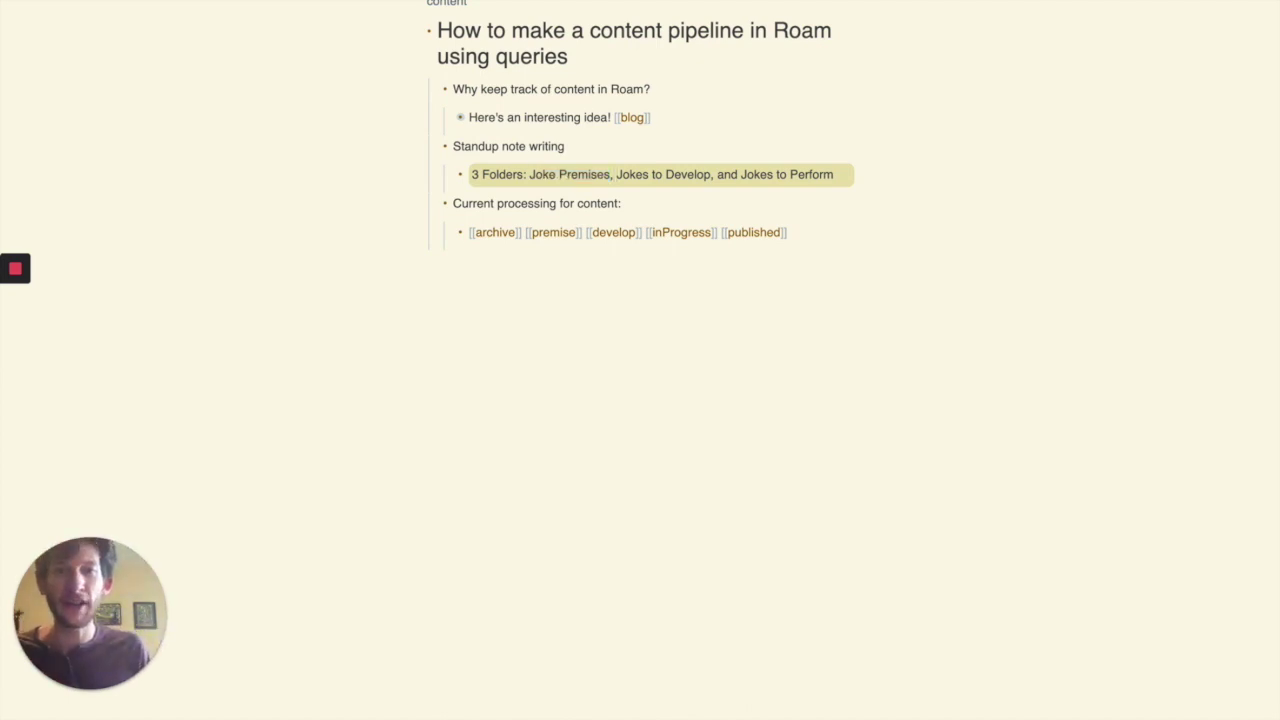
pyautogui.hotkey('ctrl', 'shift', 'Right')
pyautogui.hotkey('ctrl', 'shift', 'Right')
pyautogui.hotkey('ctrl', 'shift', 'Right')
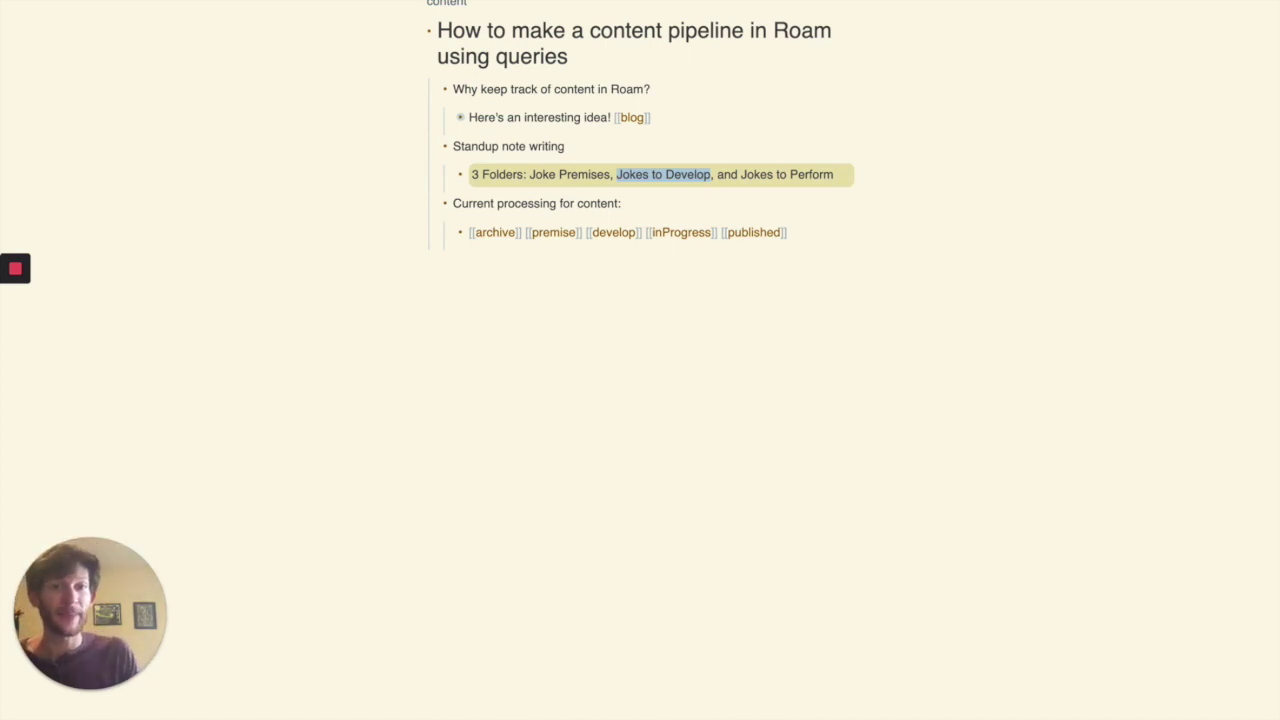
pyautogui.click(742, 175)
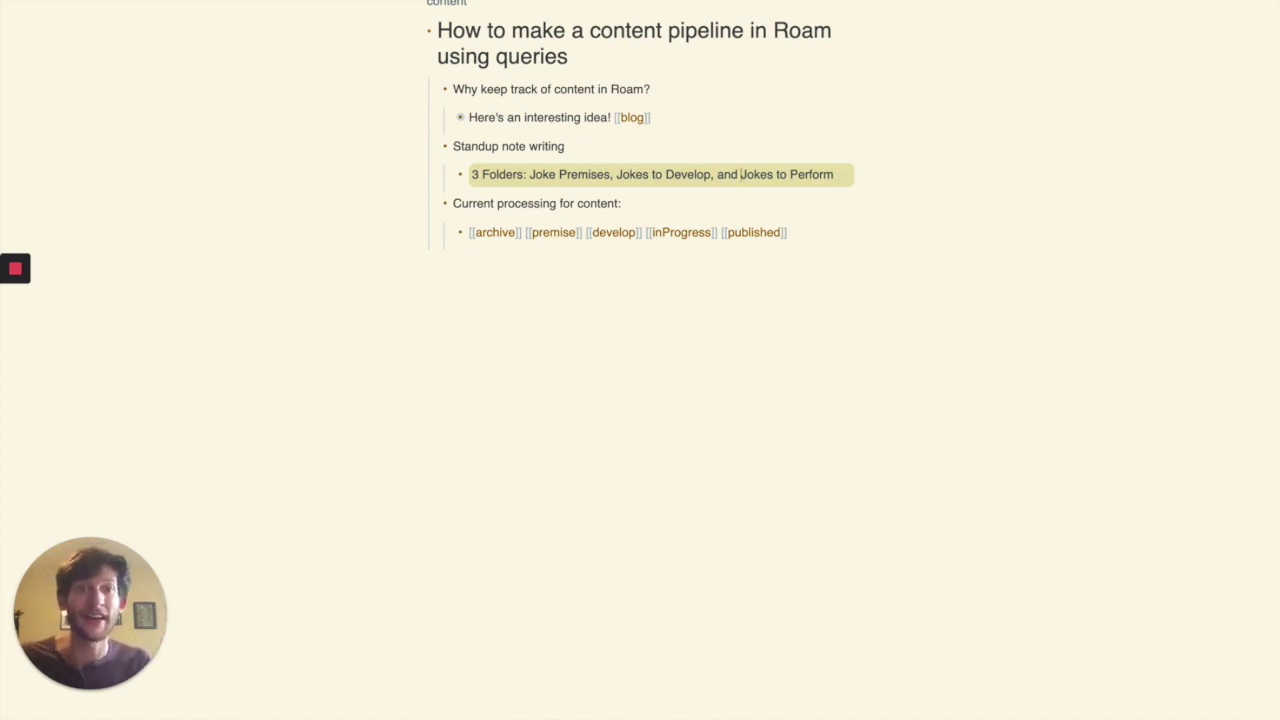
pyautogui.click(623, 203)
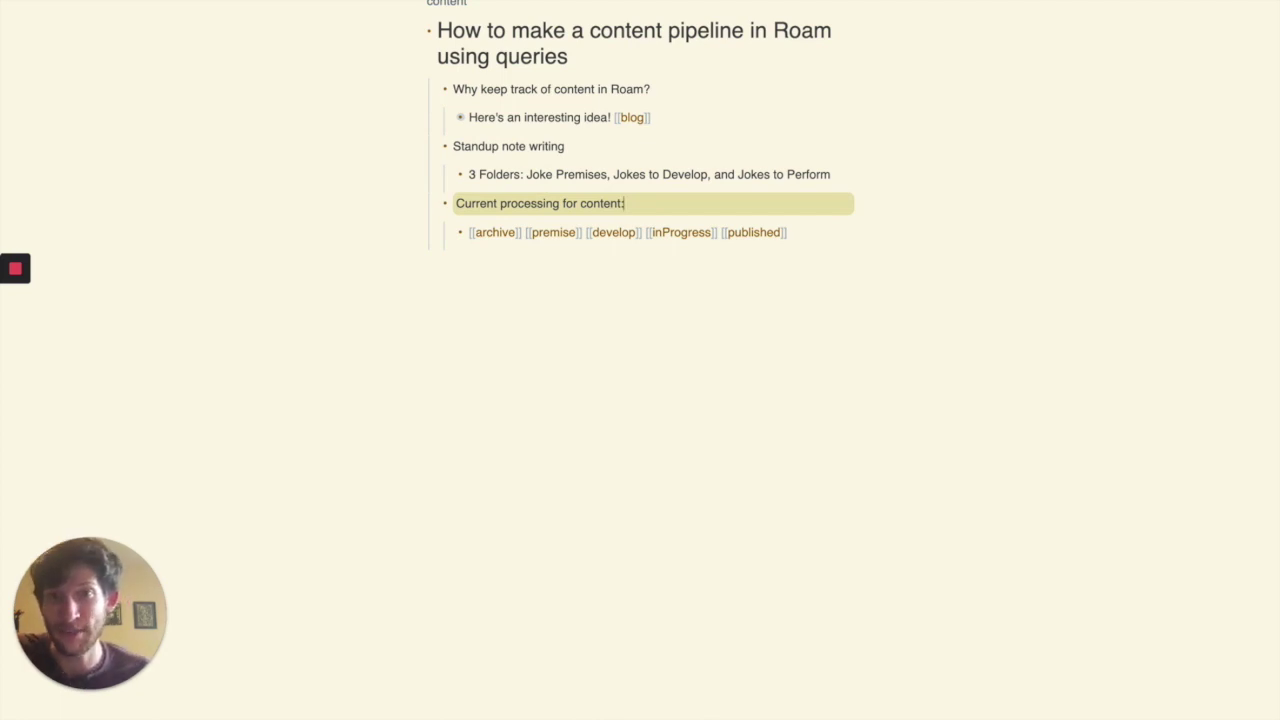
# Step: Select the [[archive]] and [[inProgress]] tags in the stage tags block
pyautogui.click(790, 232)
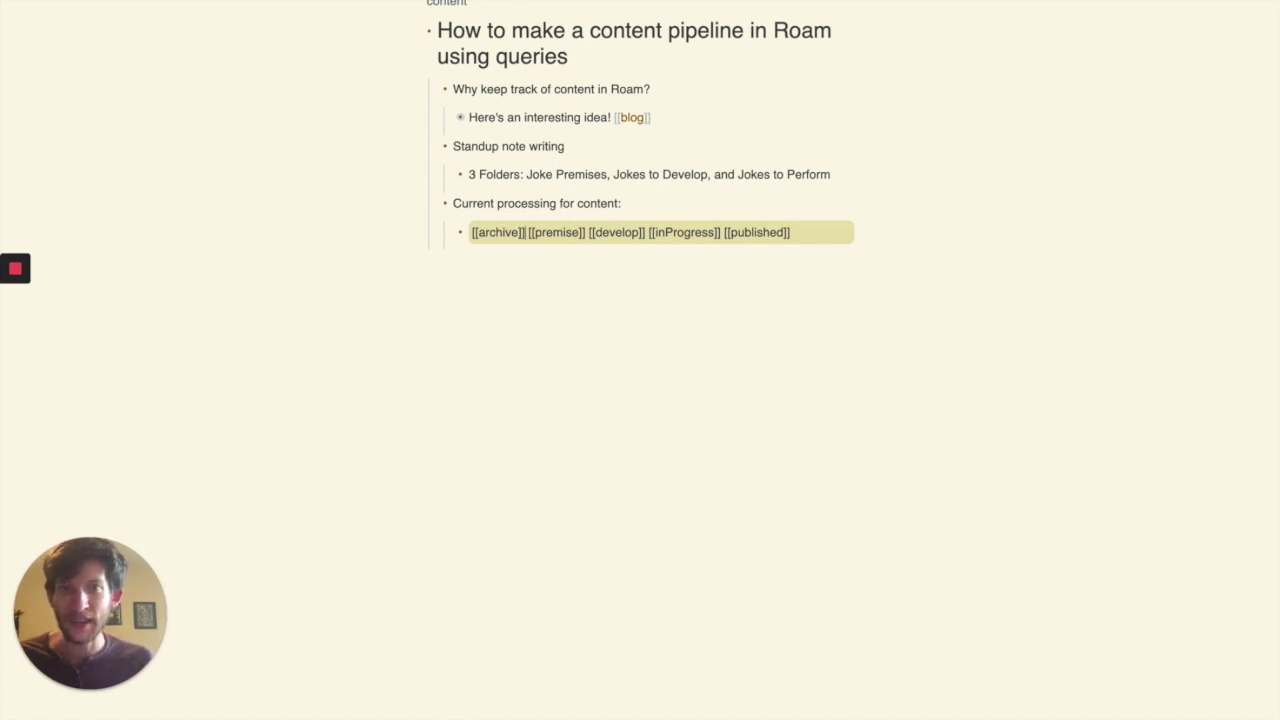
pyautogui.moveTo(524, 232); pyautogui.dragTo(472, 232)
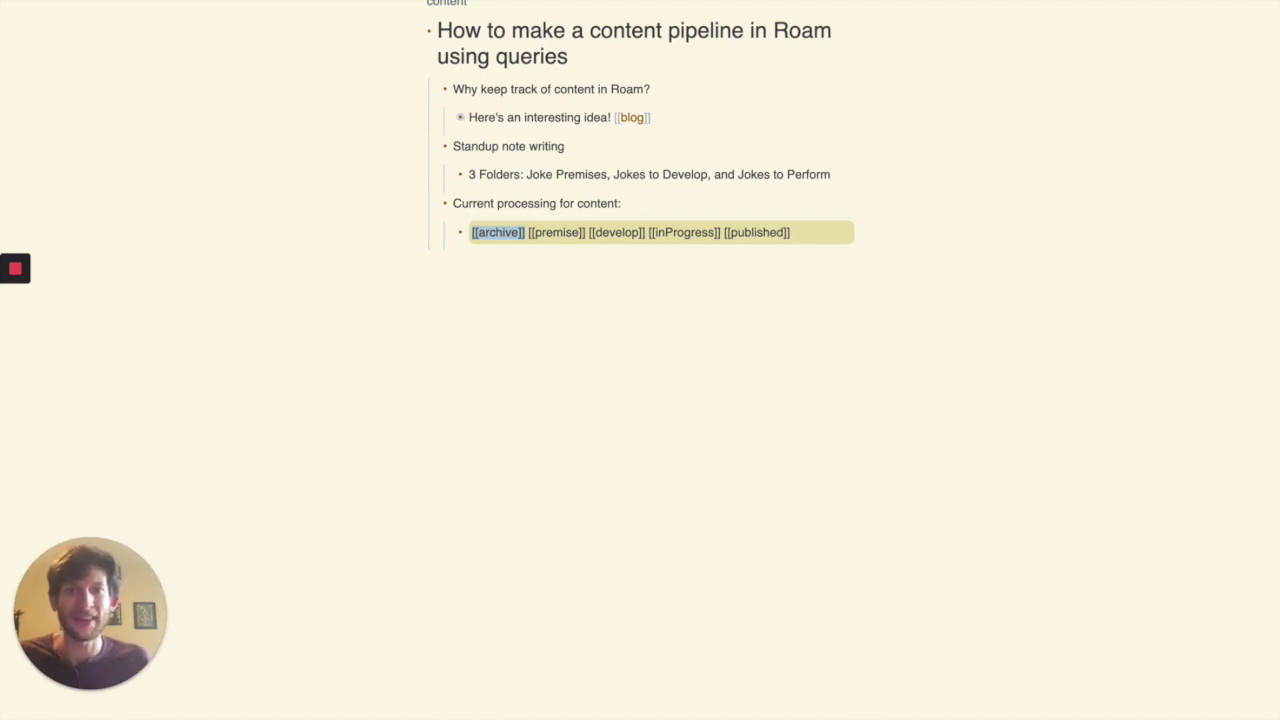
pyautogui.click(586, 232)
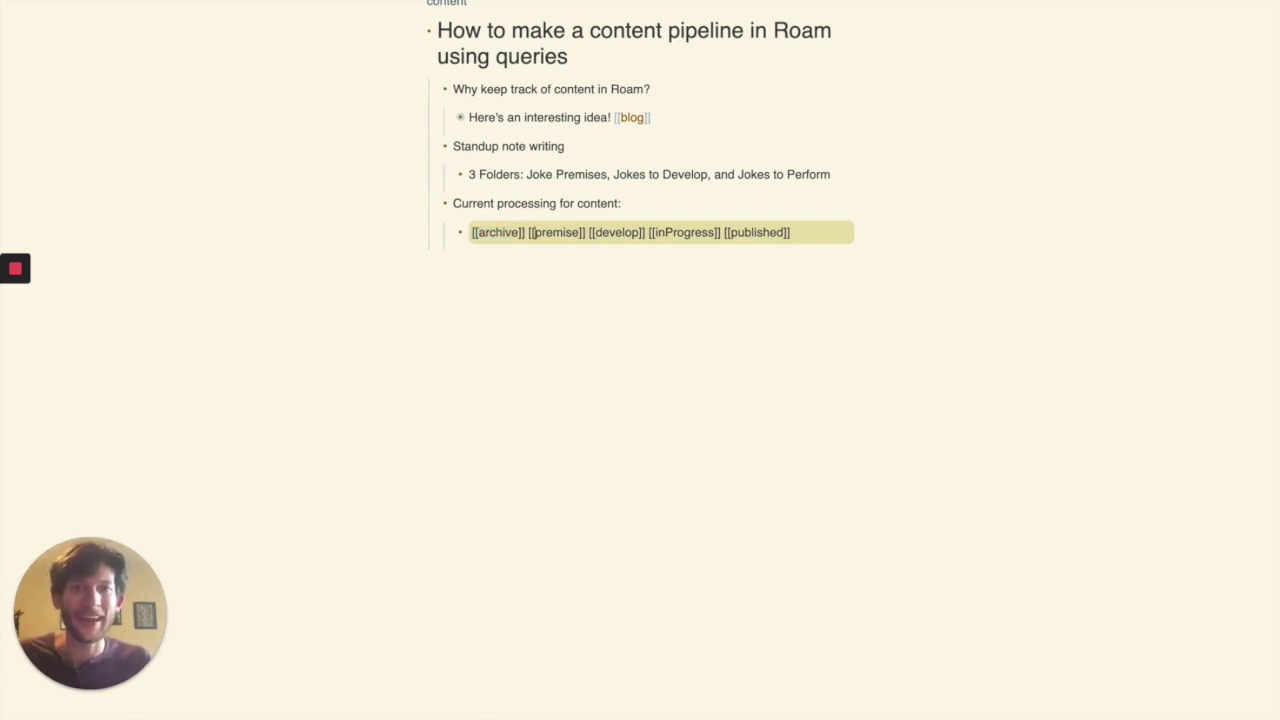
pyautogui.click(646, 232)
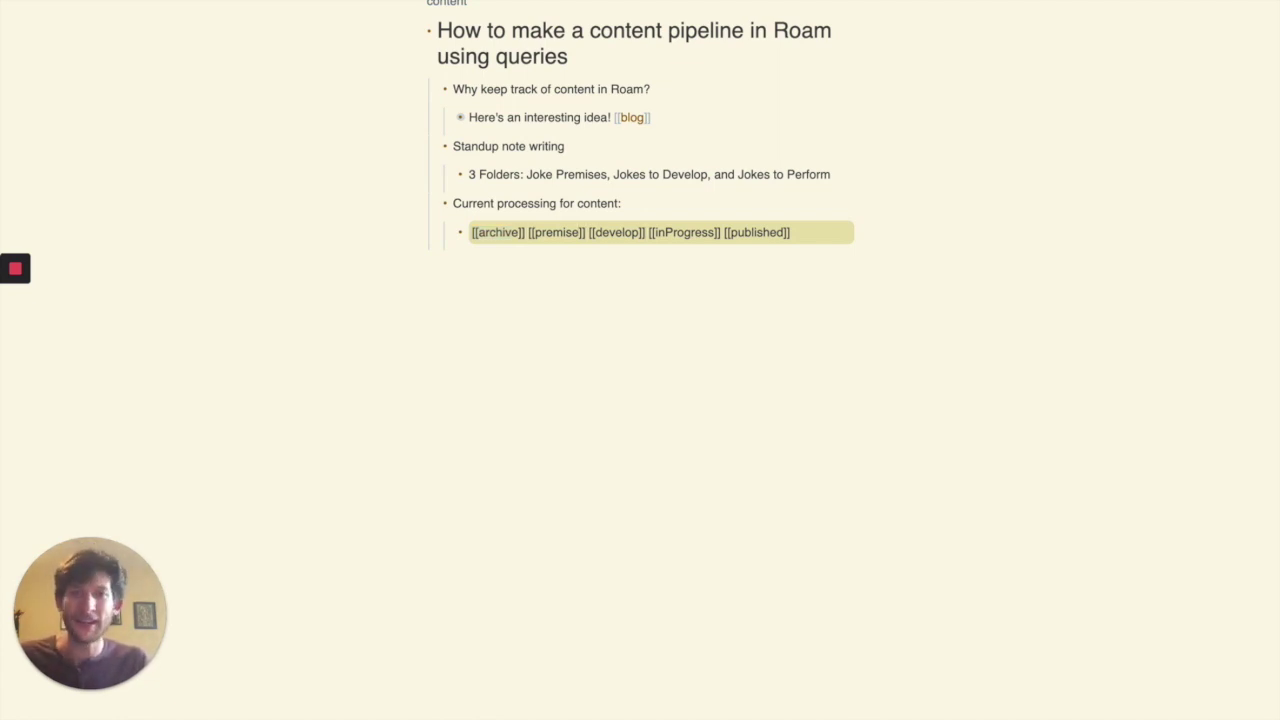
pyautogui.moveTo(646, 232); pyautogui.dragTo(720, 232)
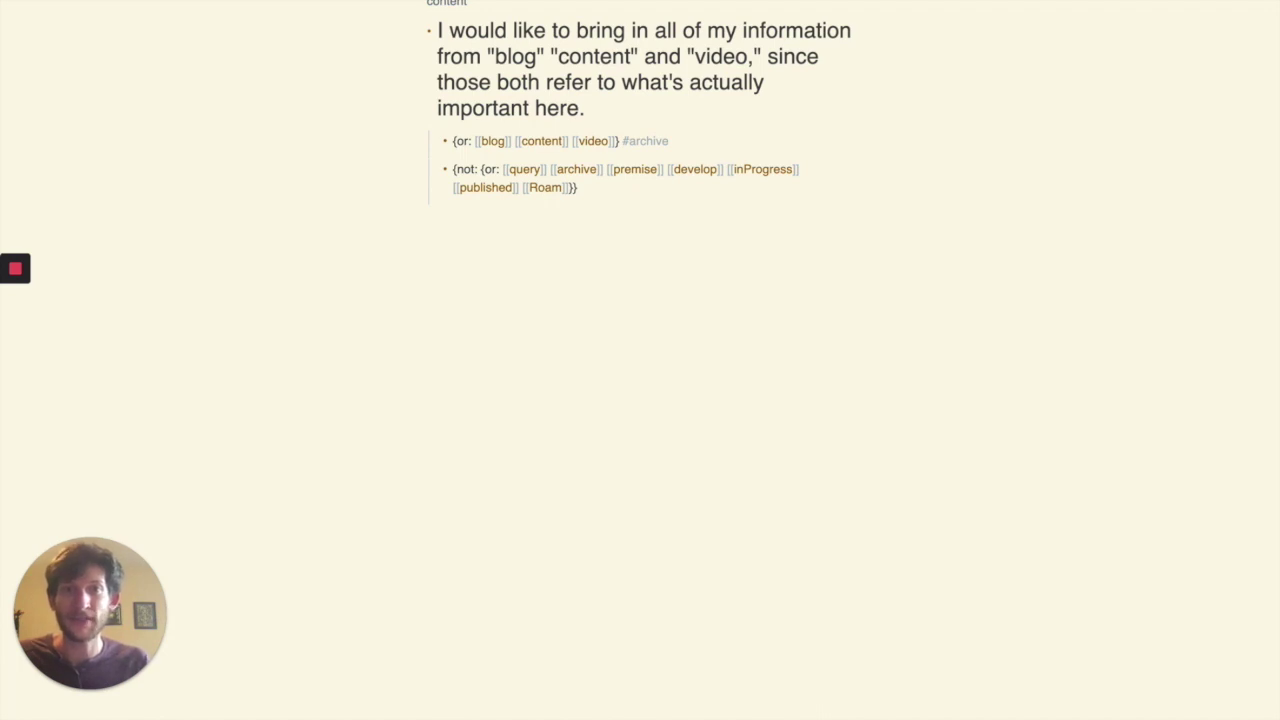
pyautogui.click(702, 140)
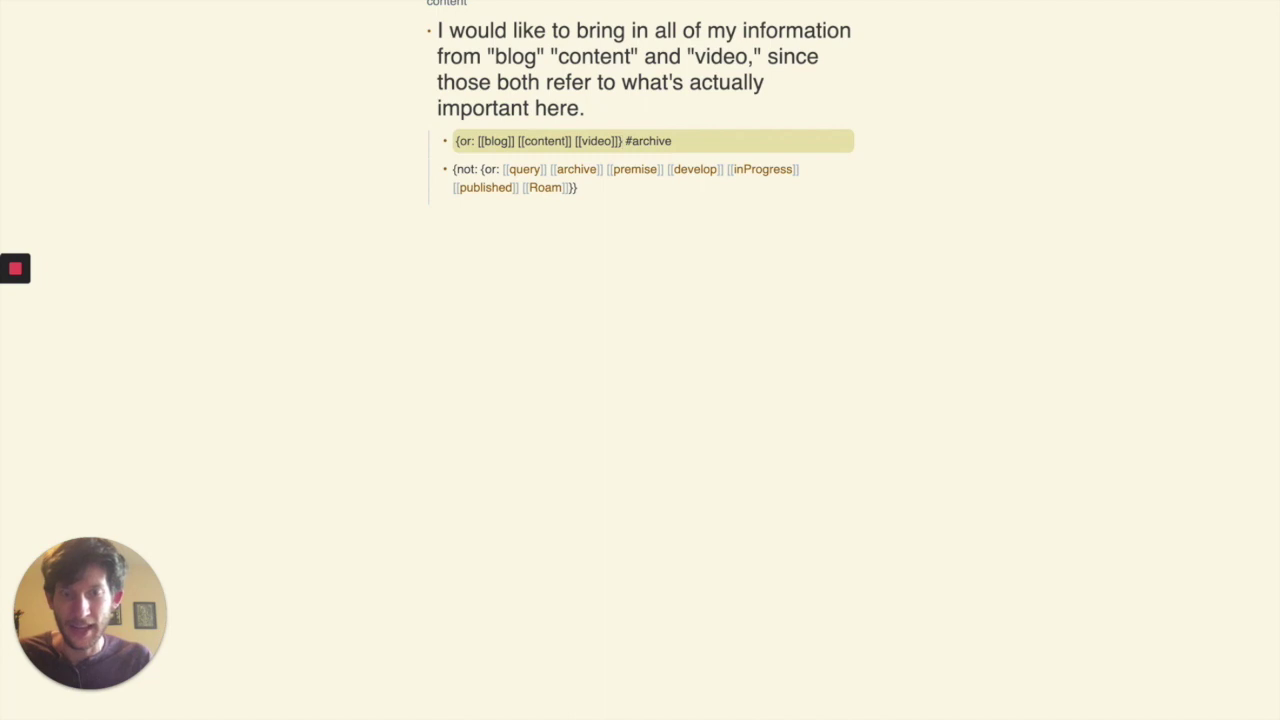
pyautogui.moveTo(622, 141); pyautogui.dragTo(456, 141)
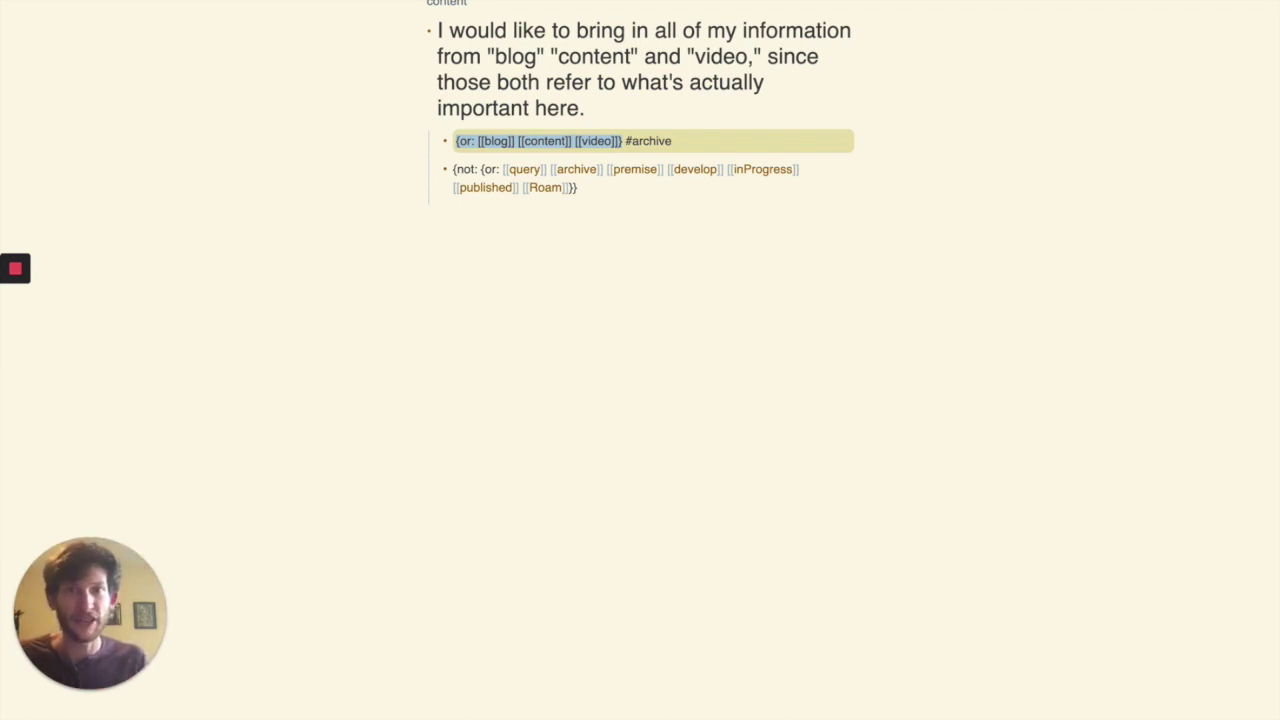
pyautogui.click(622, 141)
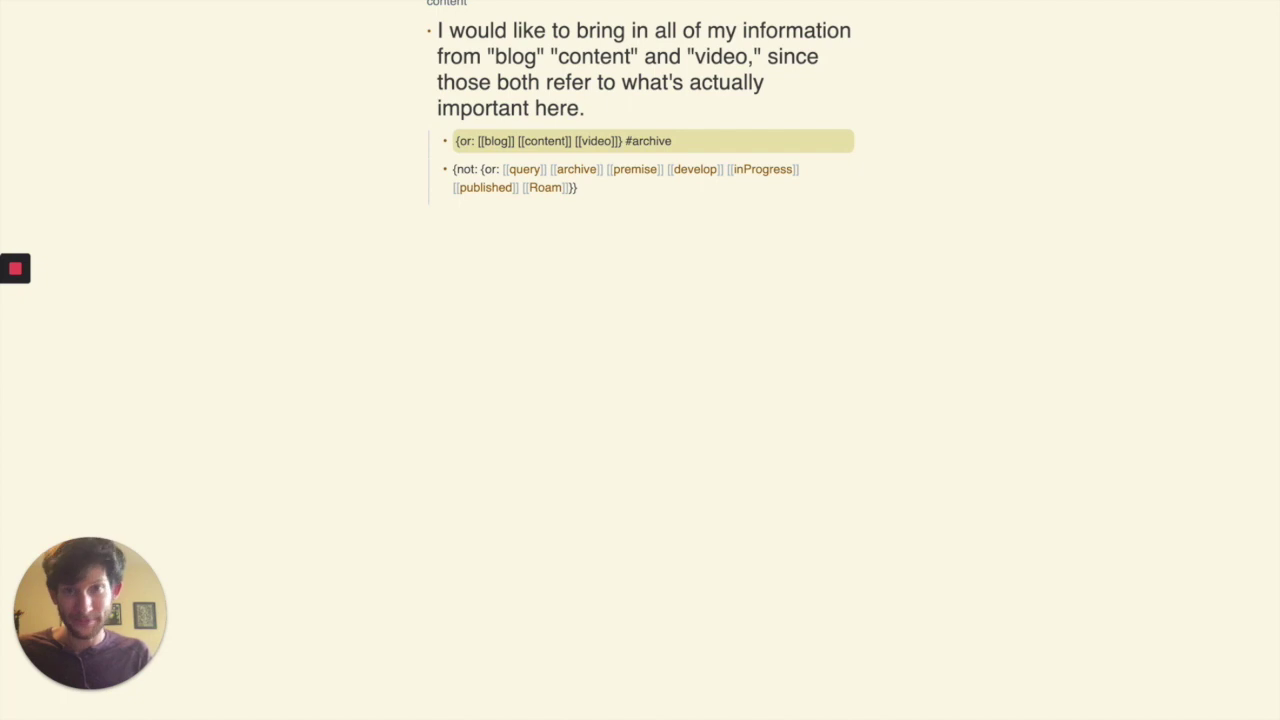
pyautogui.press('Down')
pyautogui.hotkey('alt', 'Left')
pyautogui.hotkey('alt', 'Left')
pyautogui.hotkey('alt', 'Left')
pyautogui.hotkey('alt', 'Left')
pyautogui.hotkey('alt', 'Left')
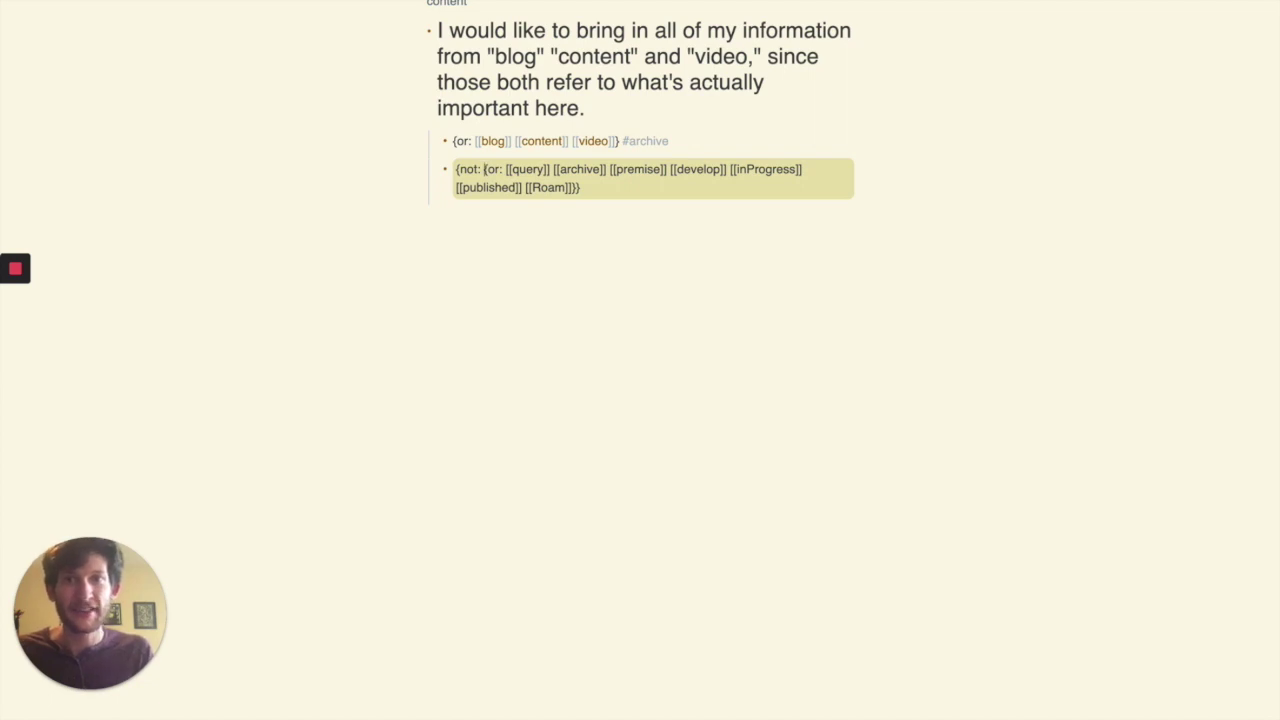
pyautogui.moveTo(484, 170); pyautogui.dragTo(577, 187)
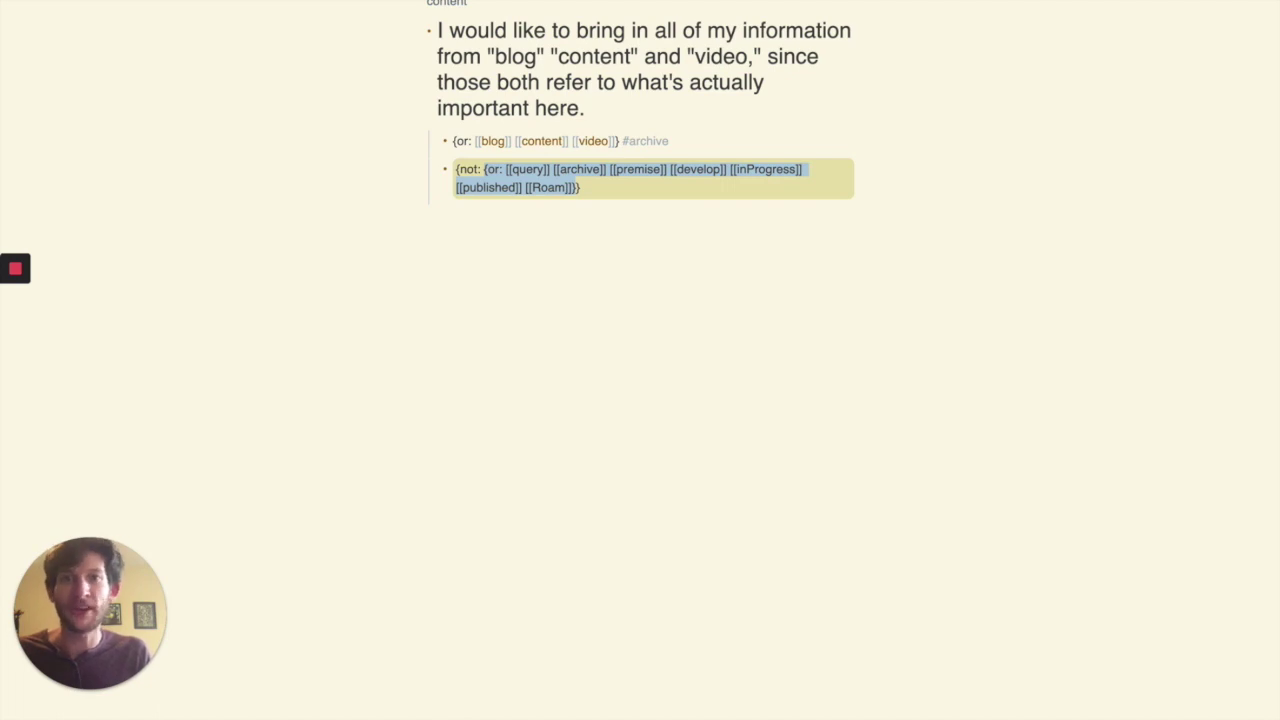
pyautogui.moveTo(484, 169); pyautogui.dragTo(456, 169)
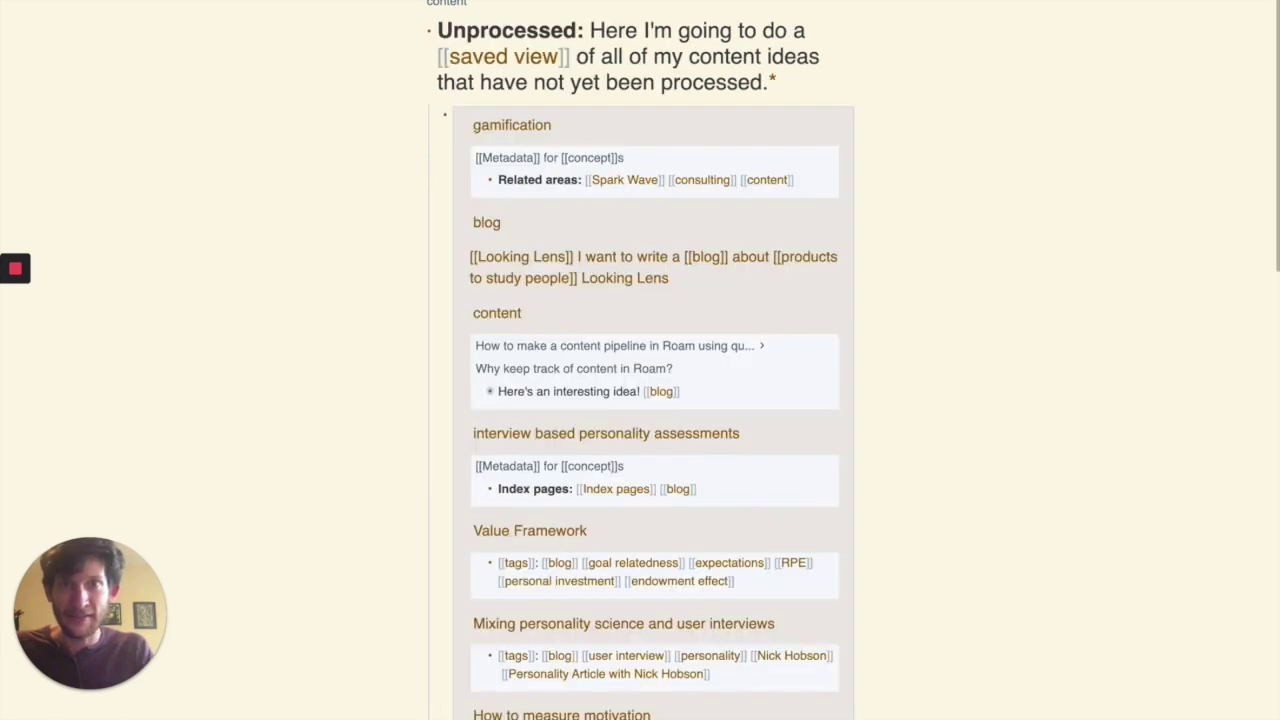
# Step: Zoom the page out and collapse the Unprocessed block's query results
pyautogui.click(716, 51)
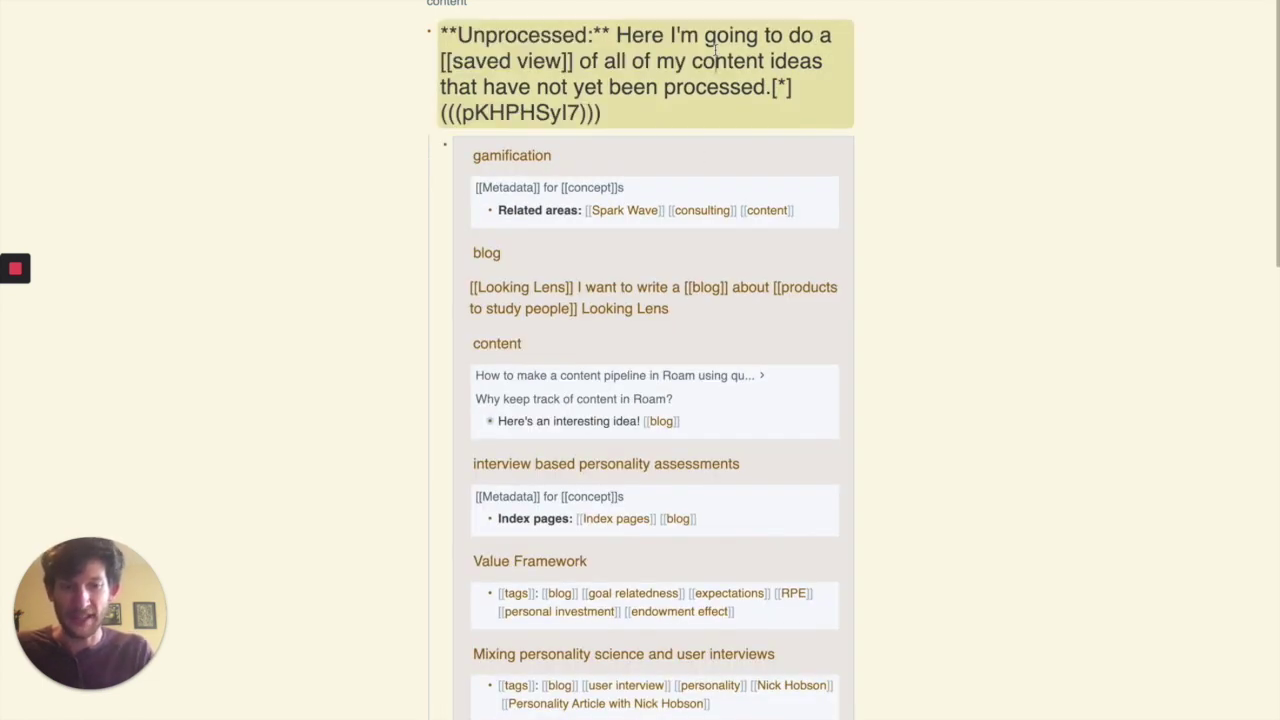
pyautogui.hotkey('ctrl', '-')
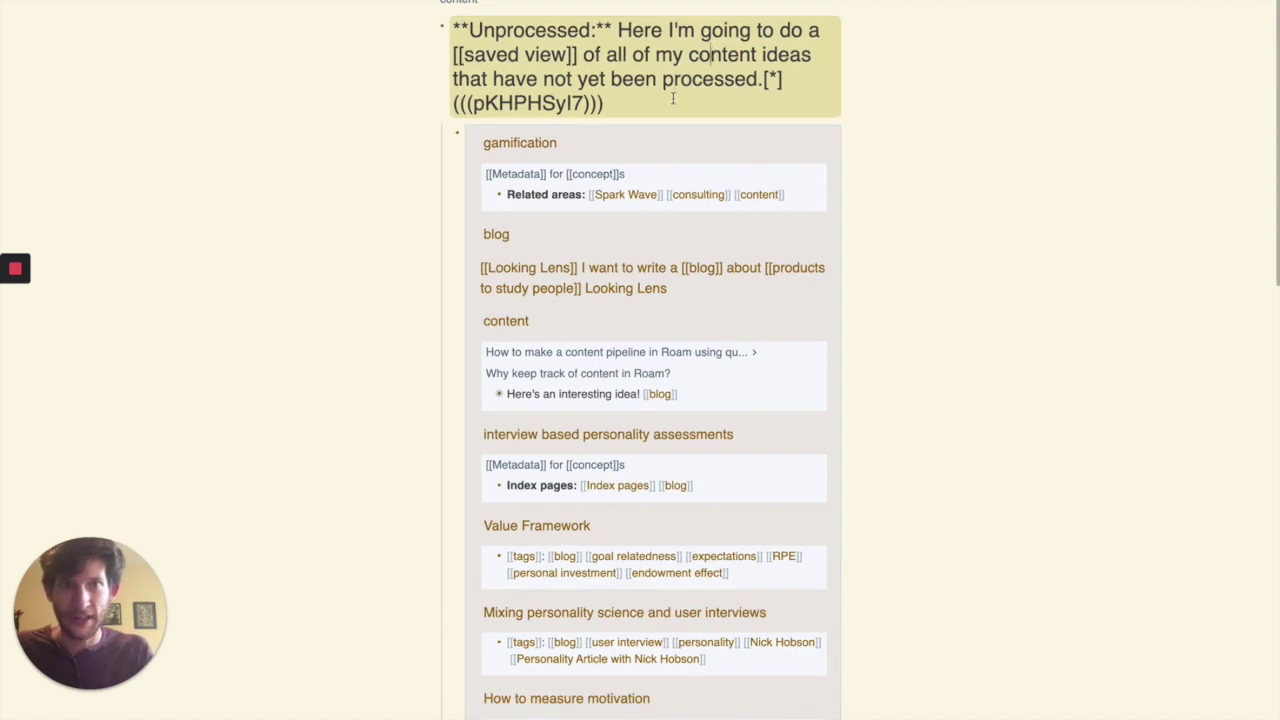
pyautogui.click(751, 100)
pyautogui.hotkey('ctrl', 'Up')
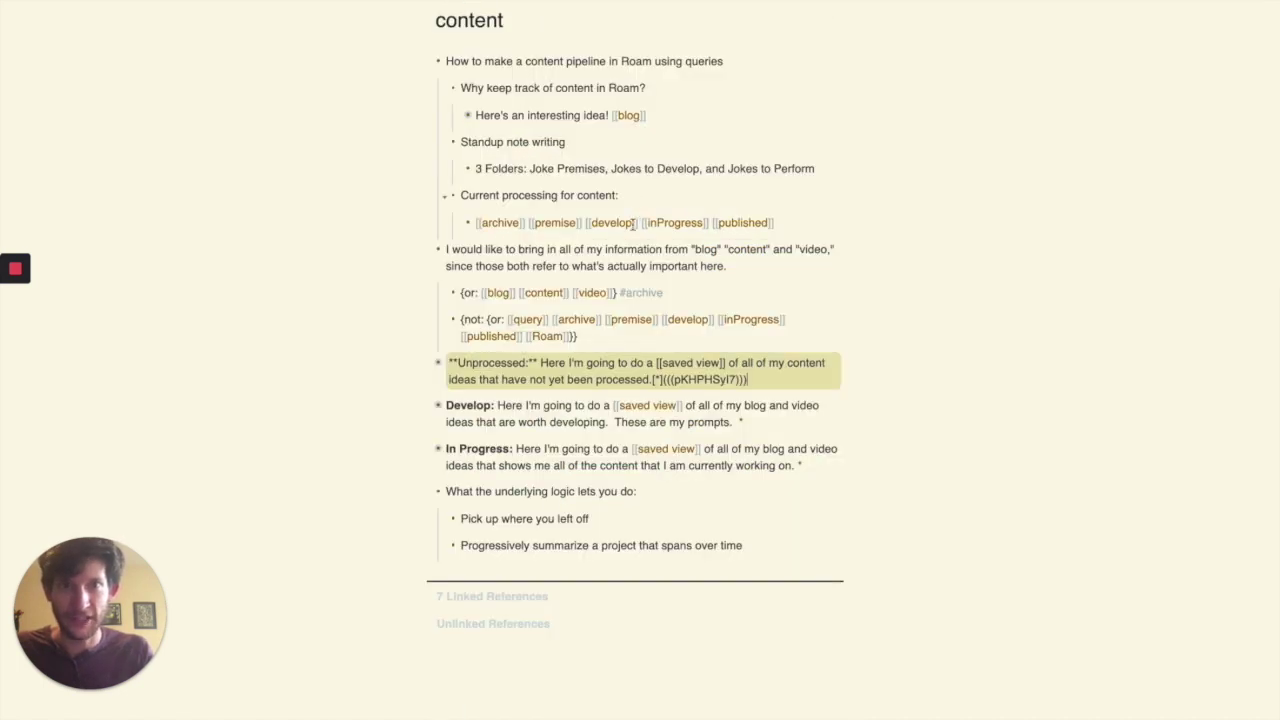
pyautogui.doubleClick(460, 364)
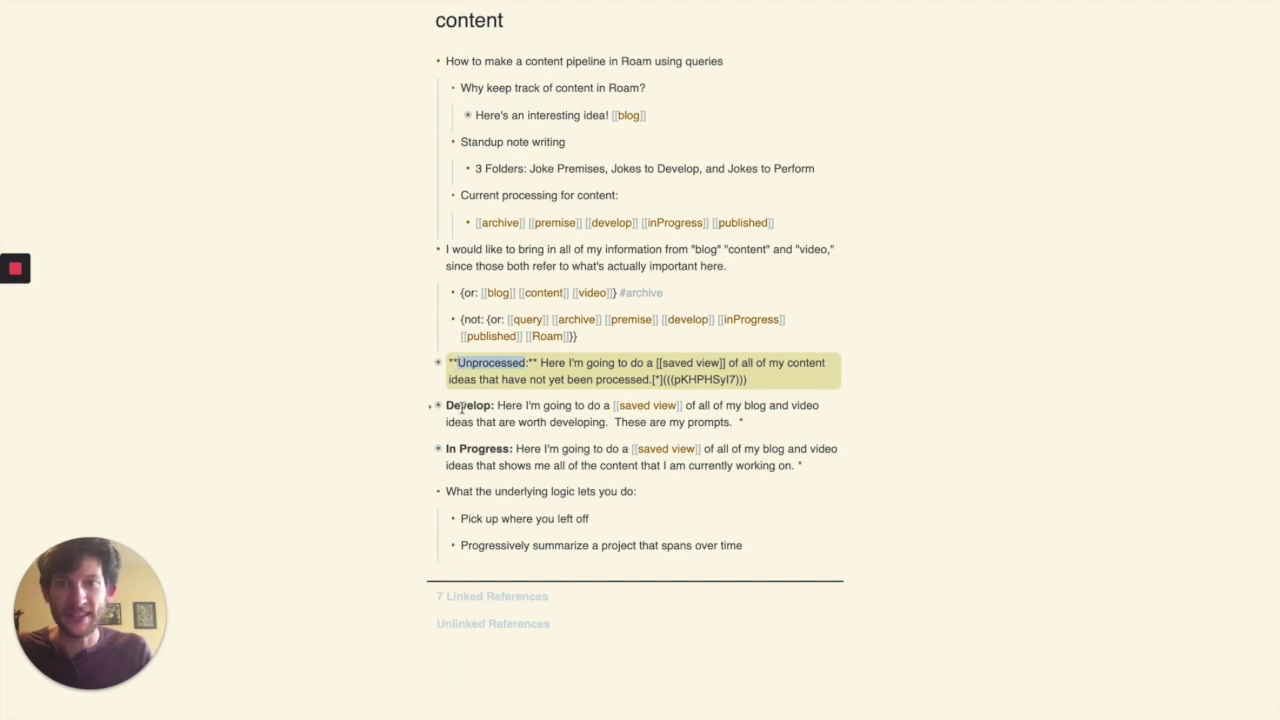
# Step: Zoom into the Unprocessed block so its query lists the unprocessed idea pages
pyautogui.doubleClick(462, 407)
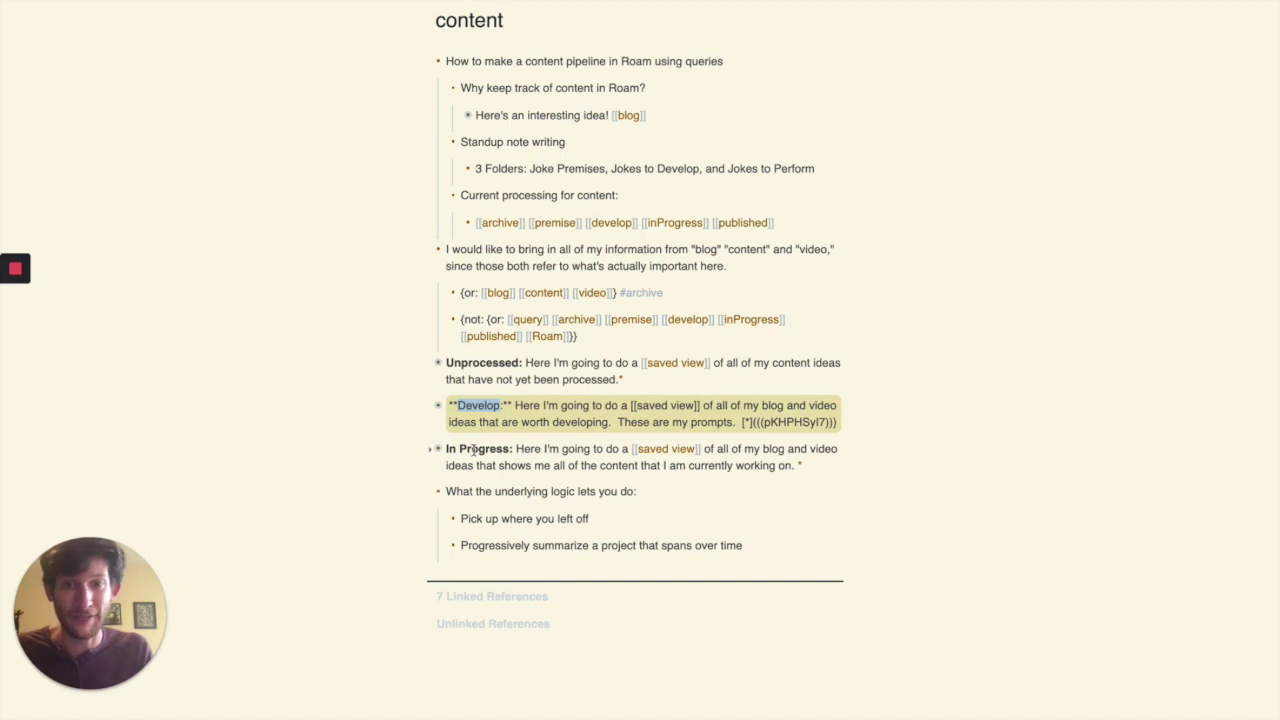
pyautogui.click(474, 450)
pyautogui.click(603, 372)
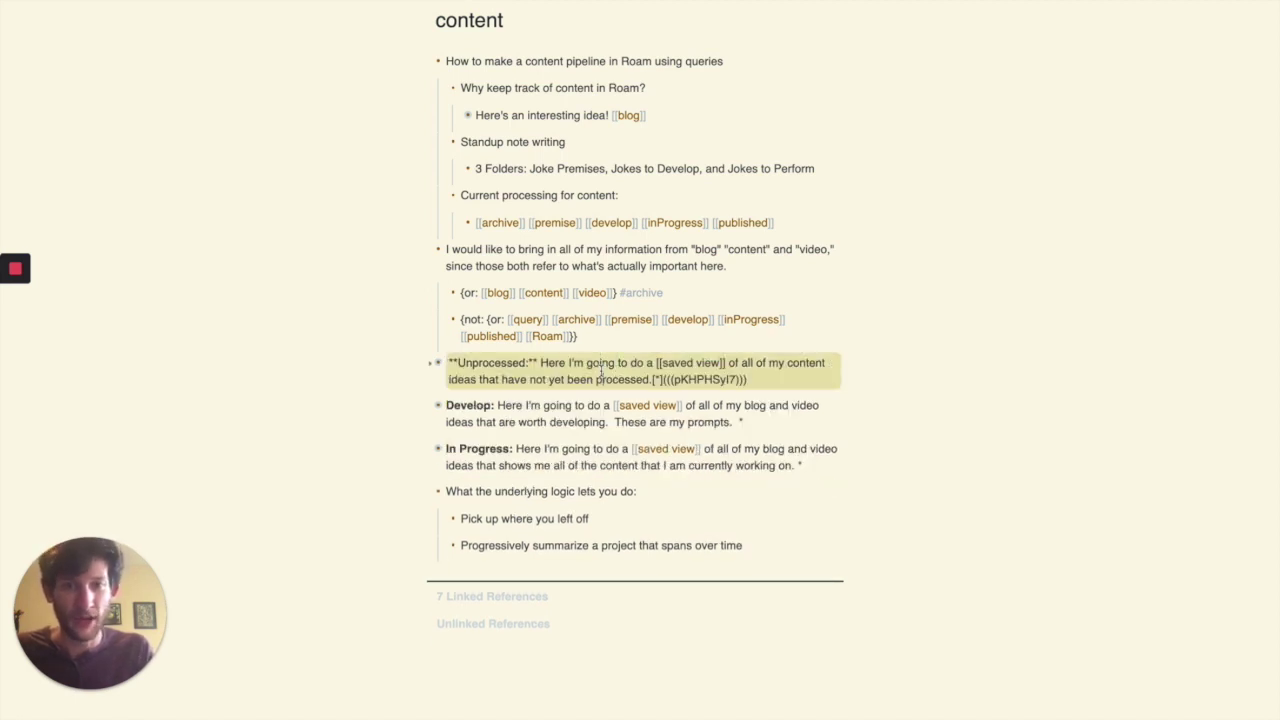
pyautogui.hotkey('ctrl', '.')
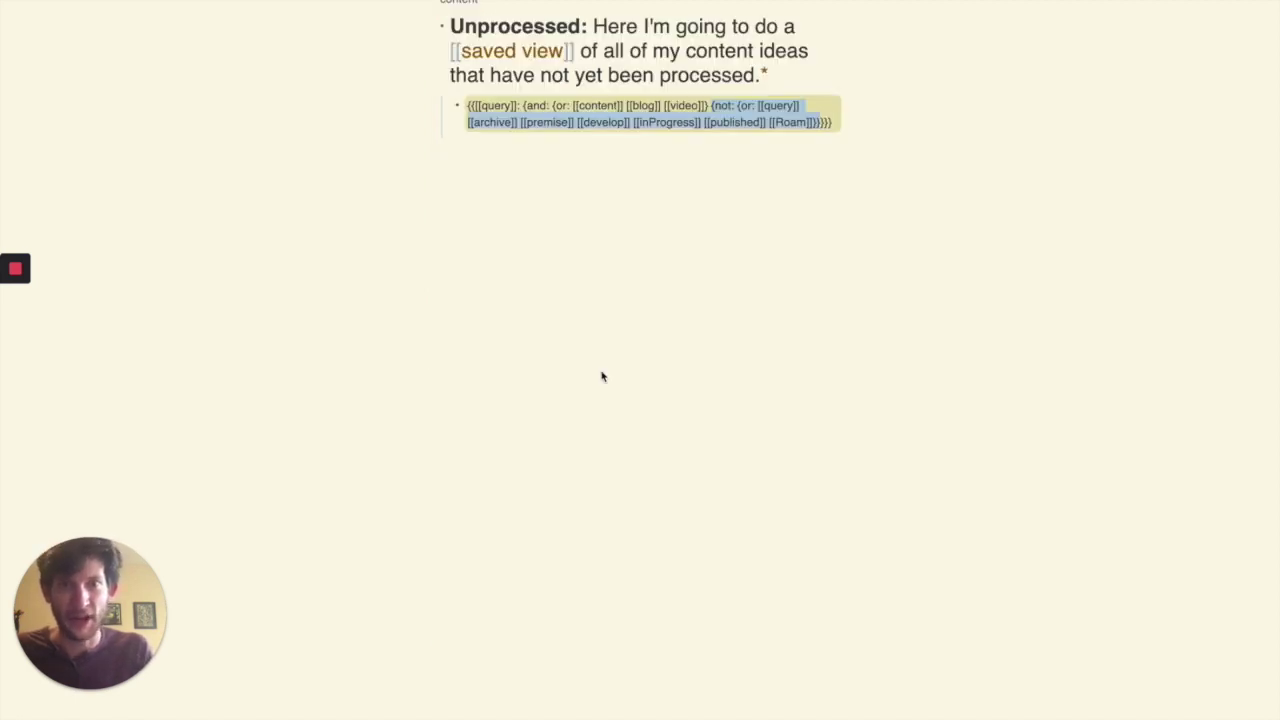
pyautogui.click(675, 77)
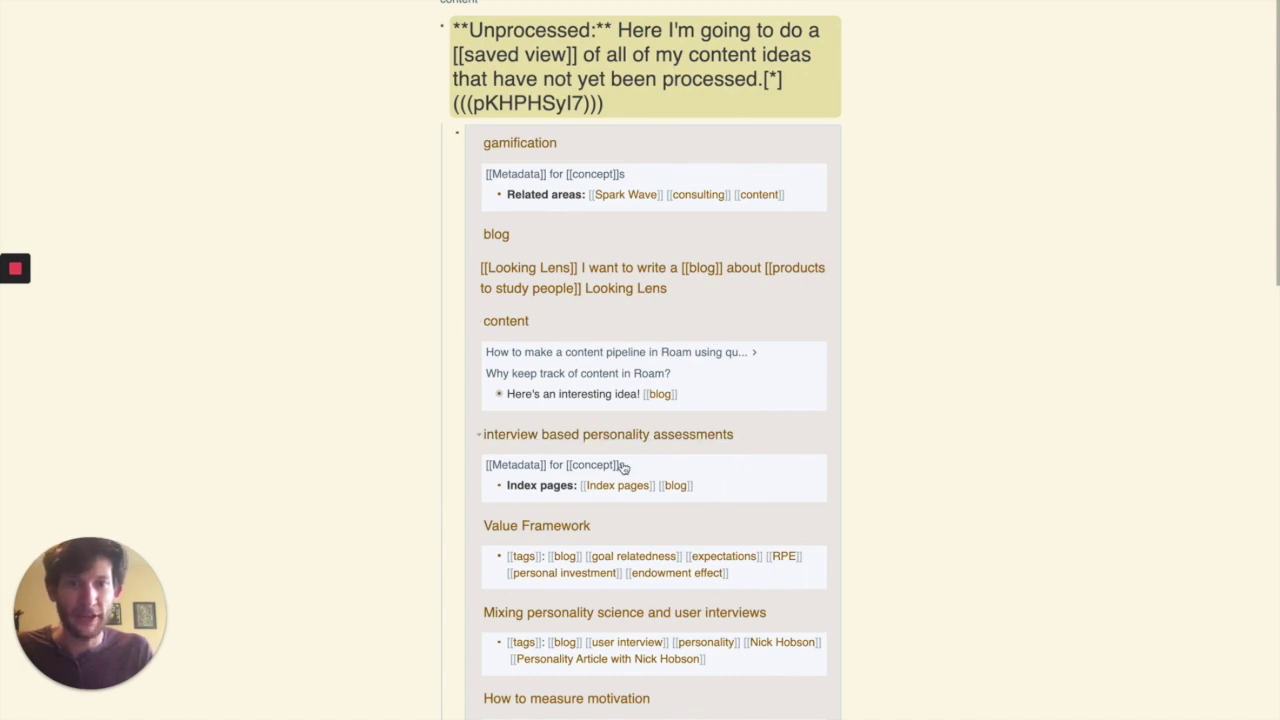
# Step: Tag the interview based personality assessments idea with #develop
pyautogui.click(717, 491)
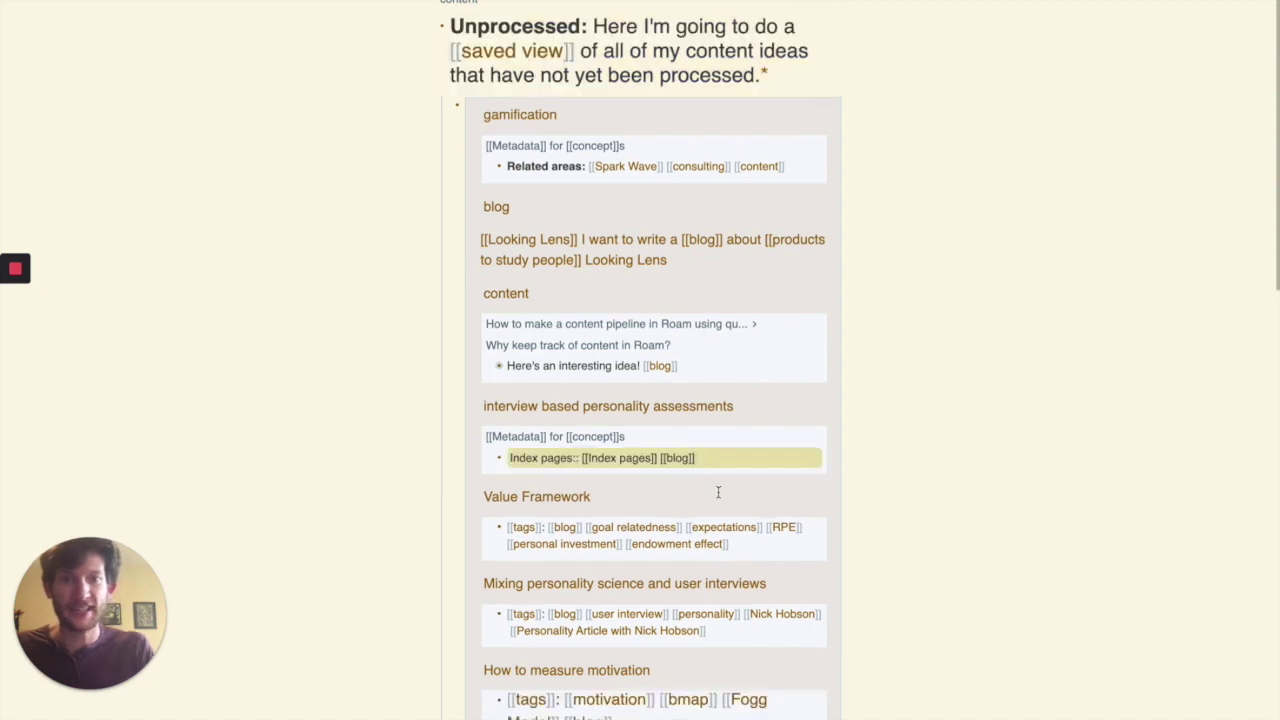
pyautogui.write('#d')
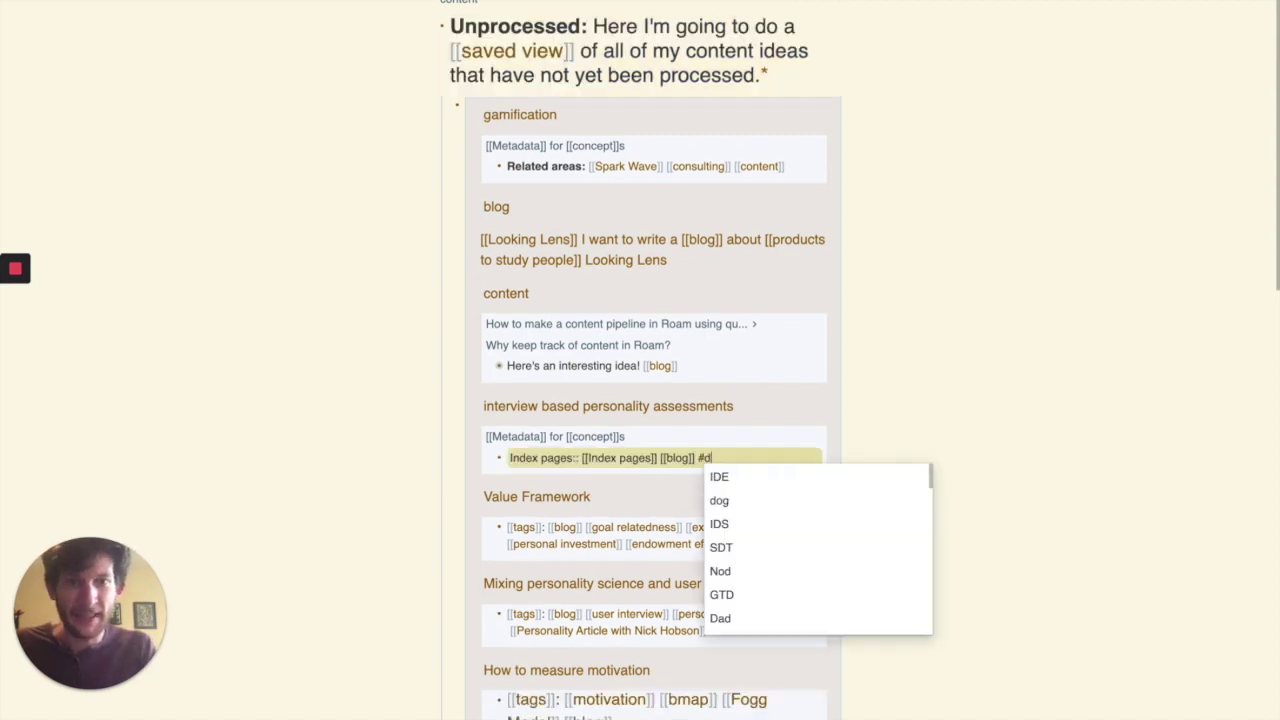
pyautogui.write('evelop')
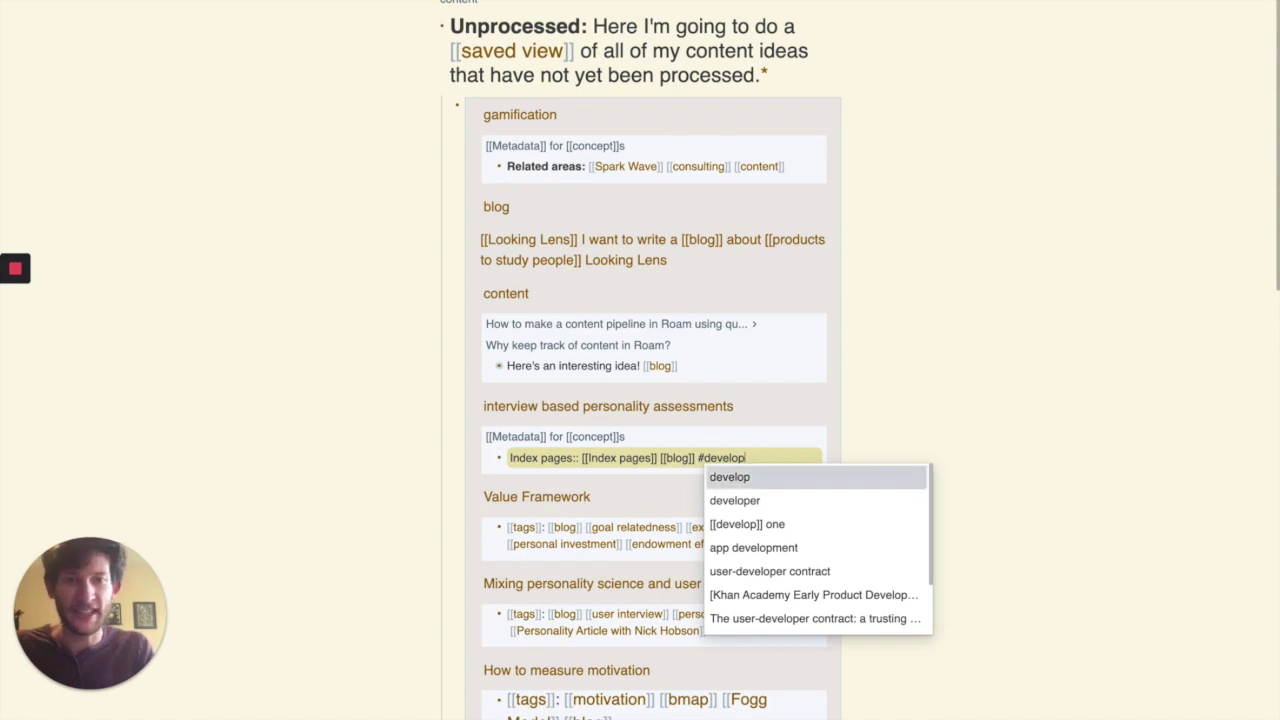
pyautogui.press('Escape')
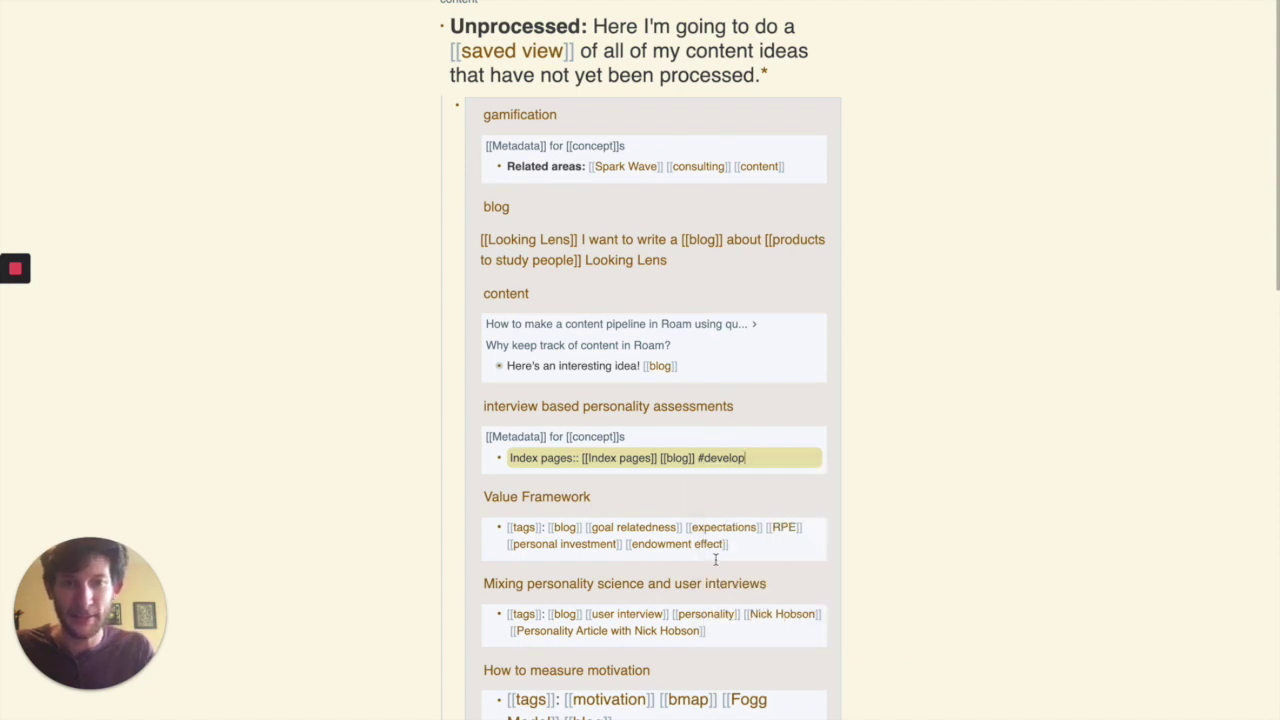
pyautogui.scroll(-3, 713, 566)
pyautogui.scroll(-1, 713, 566)
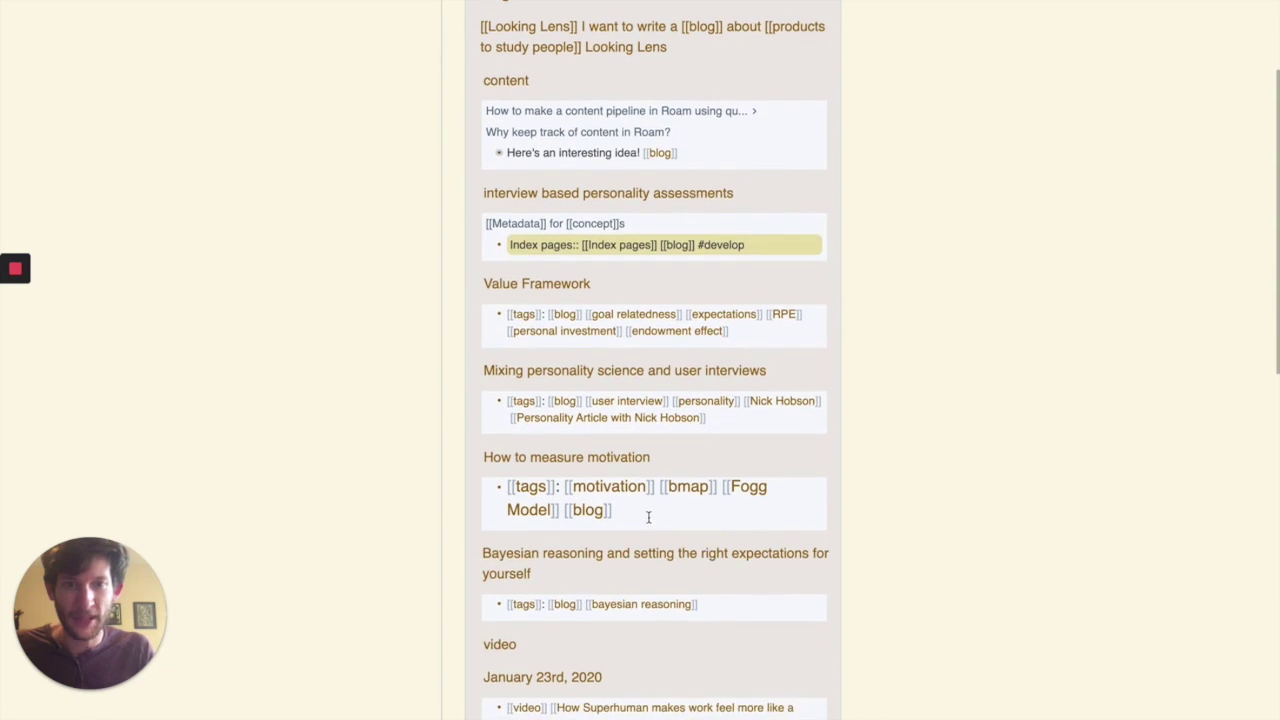
# Step: Tag How to measure motivation with #develop so it drops from the Unprocessed results
pyautogui.click(648, 517)
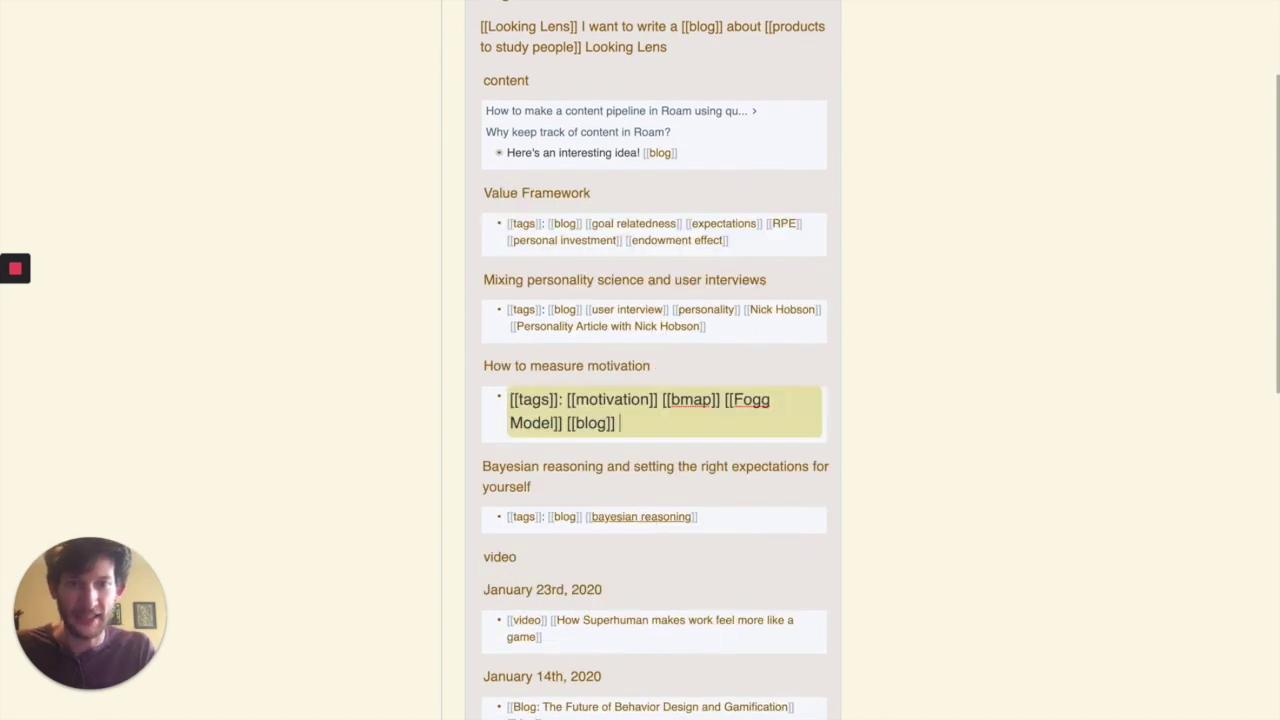
pyautogui.write('#develop')
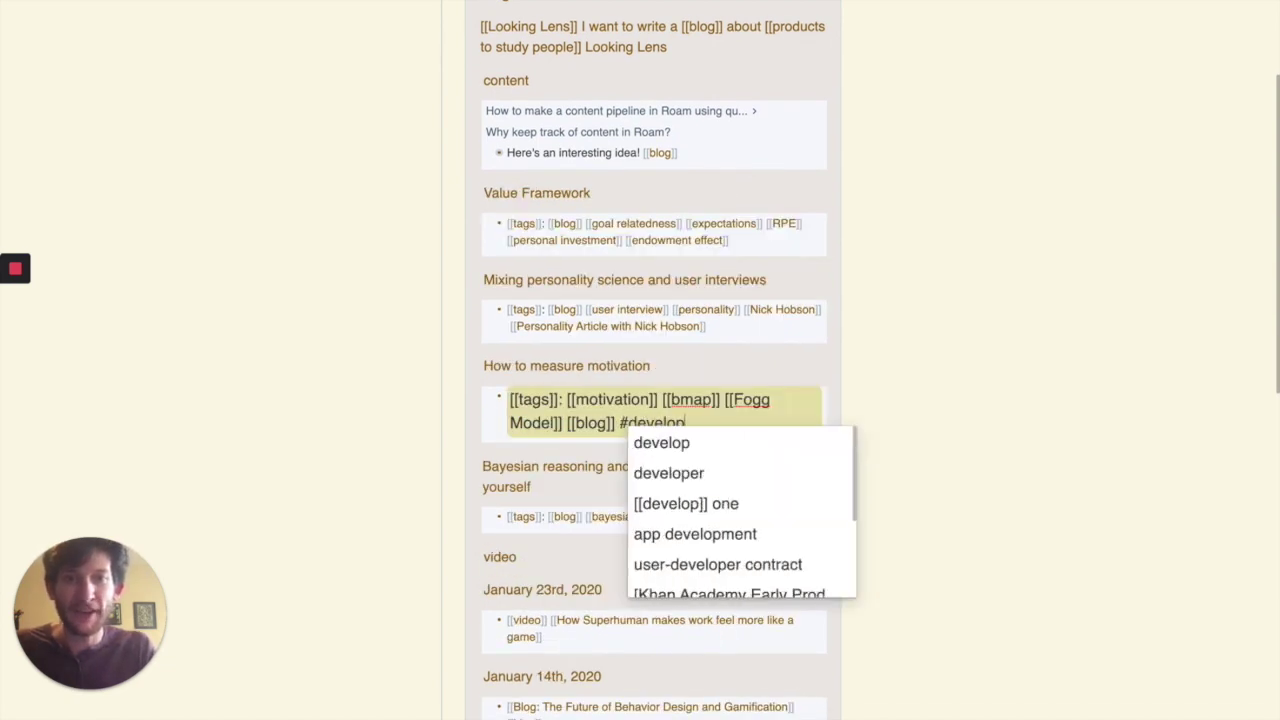
pyautogui.press('Return')
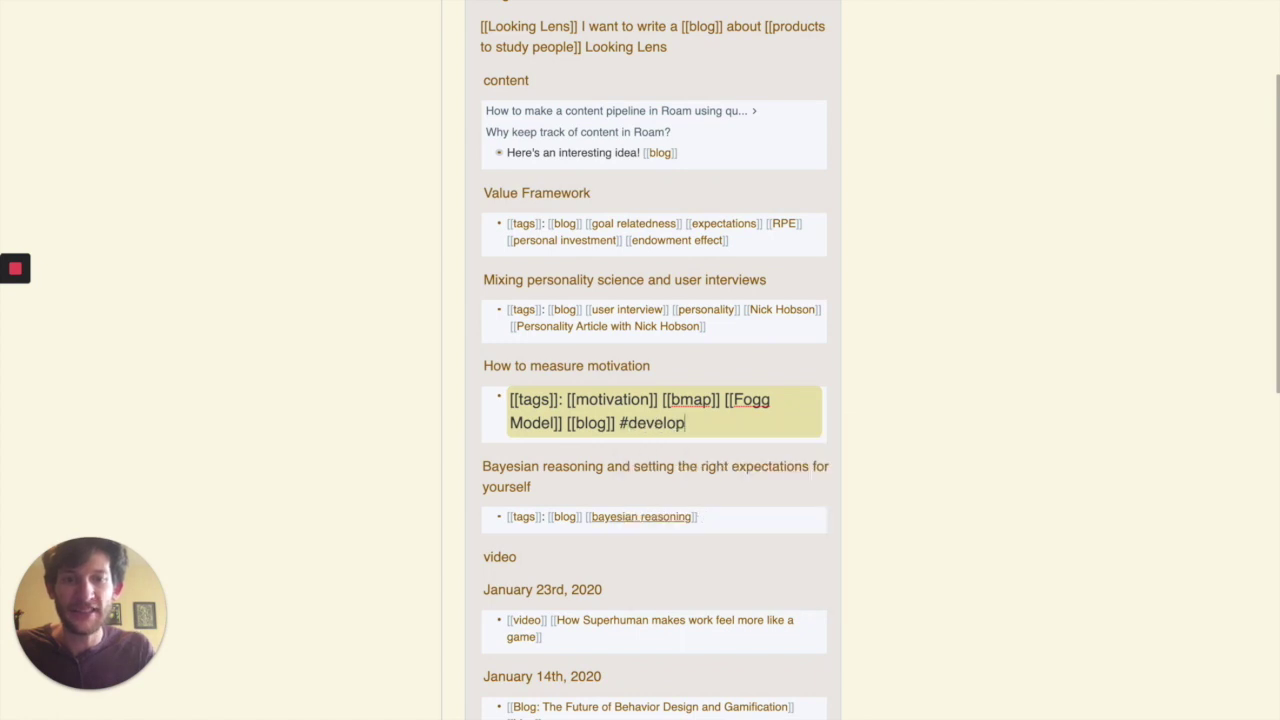
pyautogui.scroll(2, 655, 400)
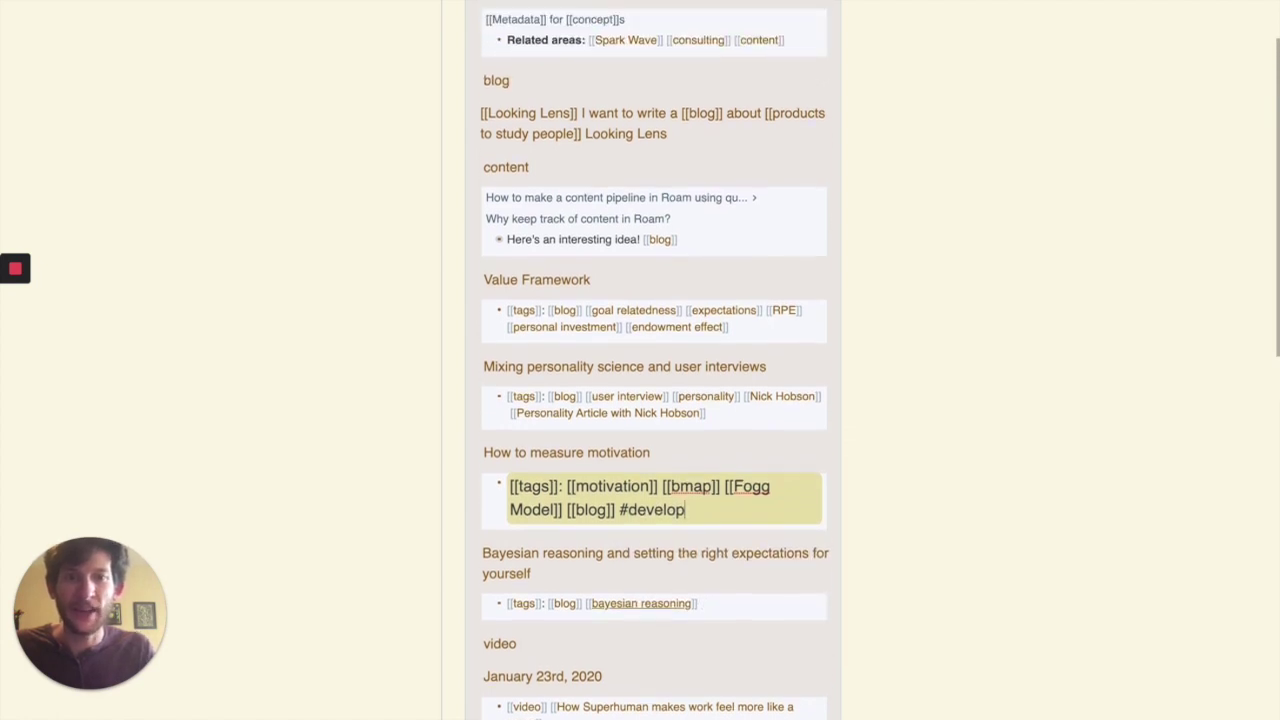
pyautogui.scroll(2, 751, 496)
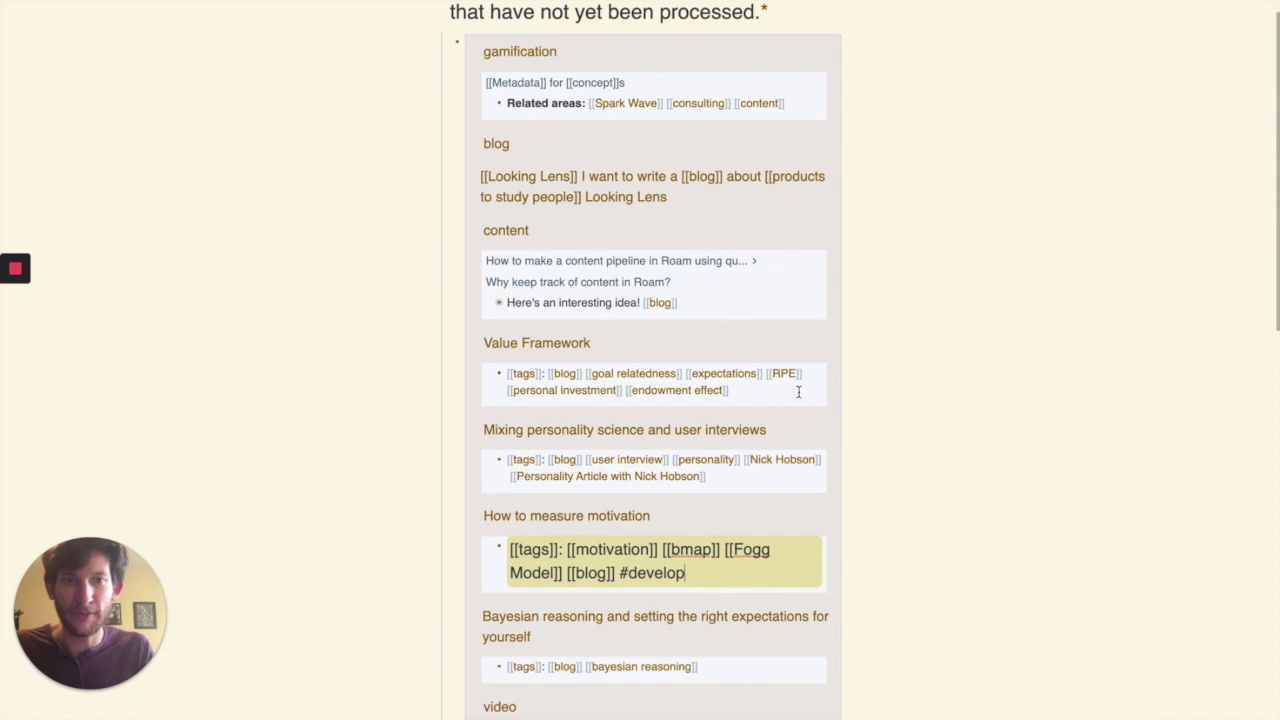
pyautogui.click(733, 300)
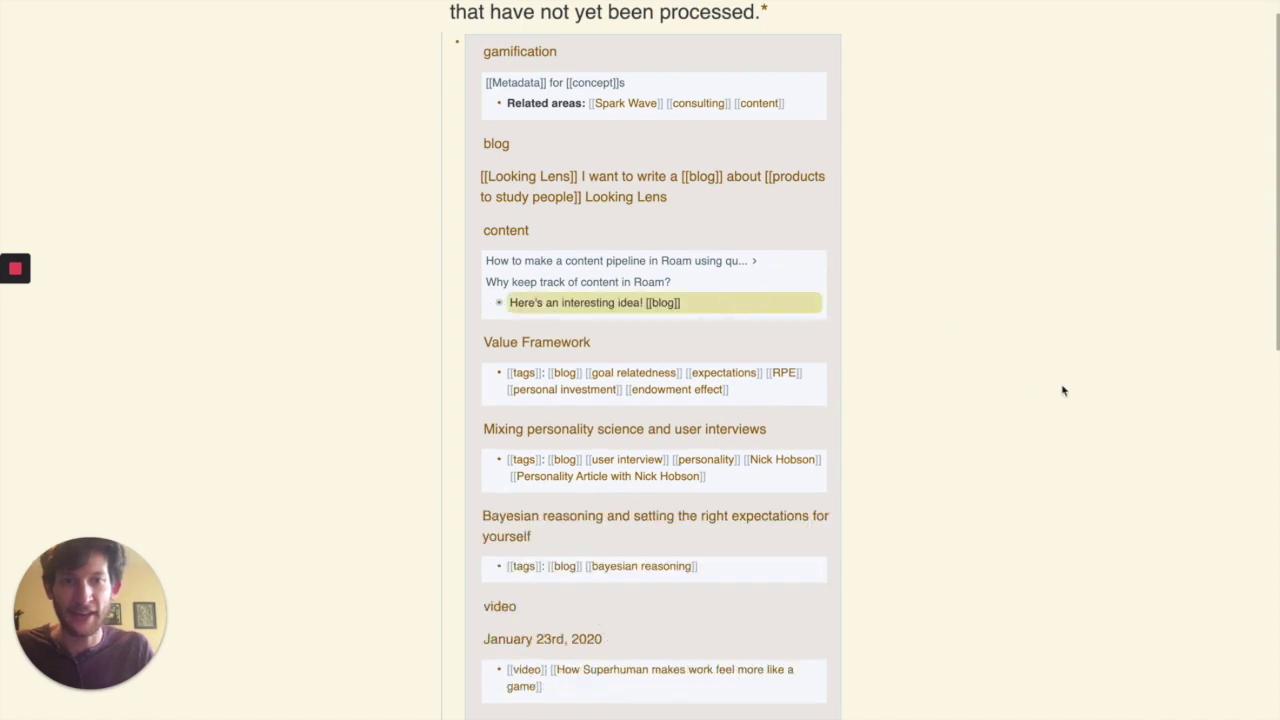
pyautogui.scroll(2, 755, 500)
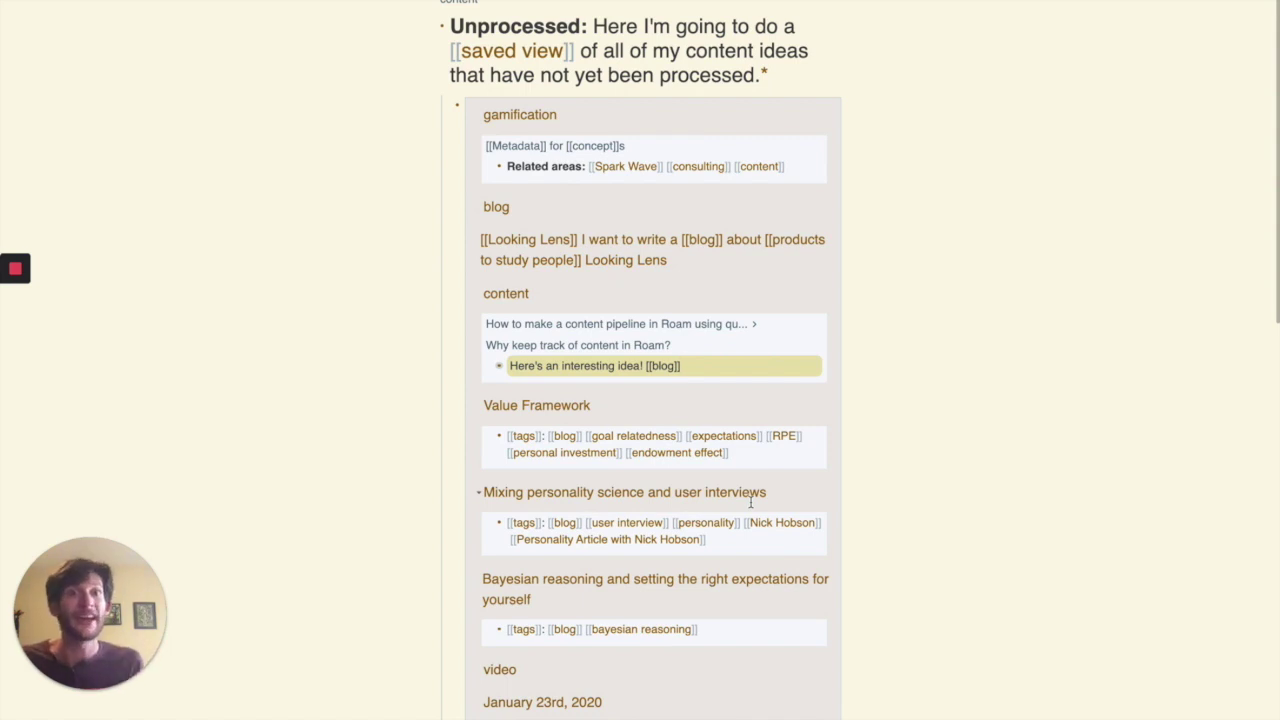
pyautogui.click(714, 78)
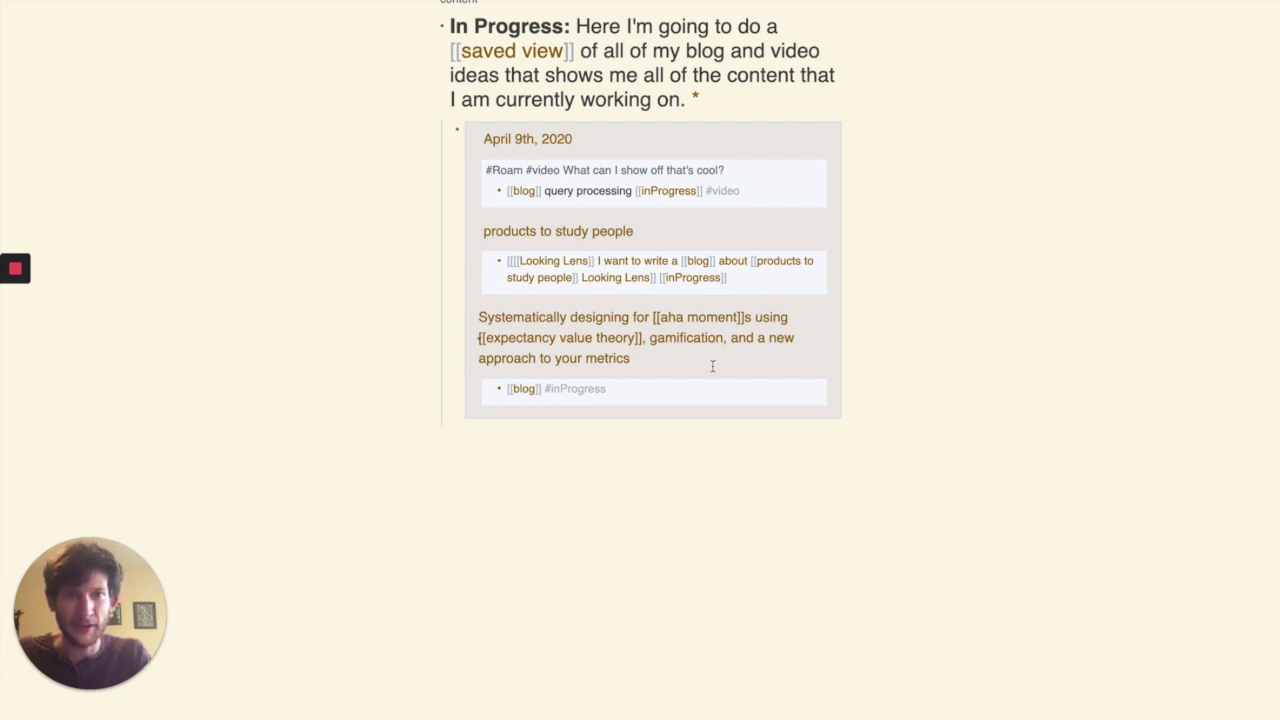
# Step: Show the page's More menu with share, export and import options
pyautogui.click(1250, 2)
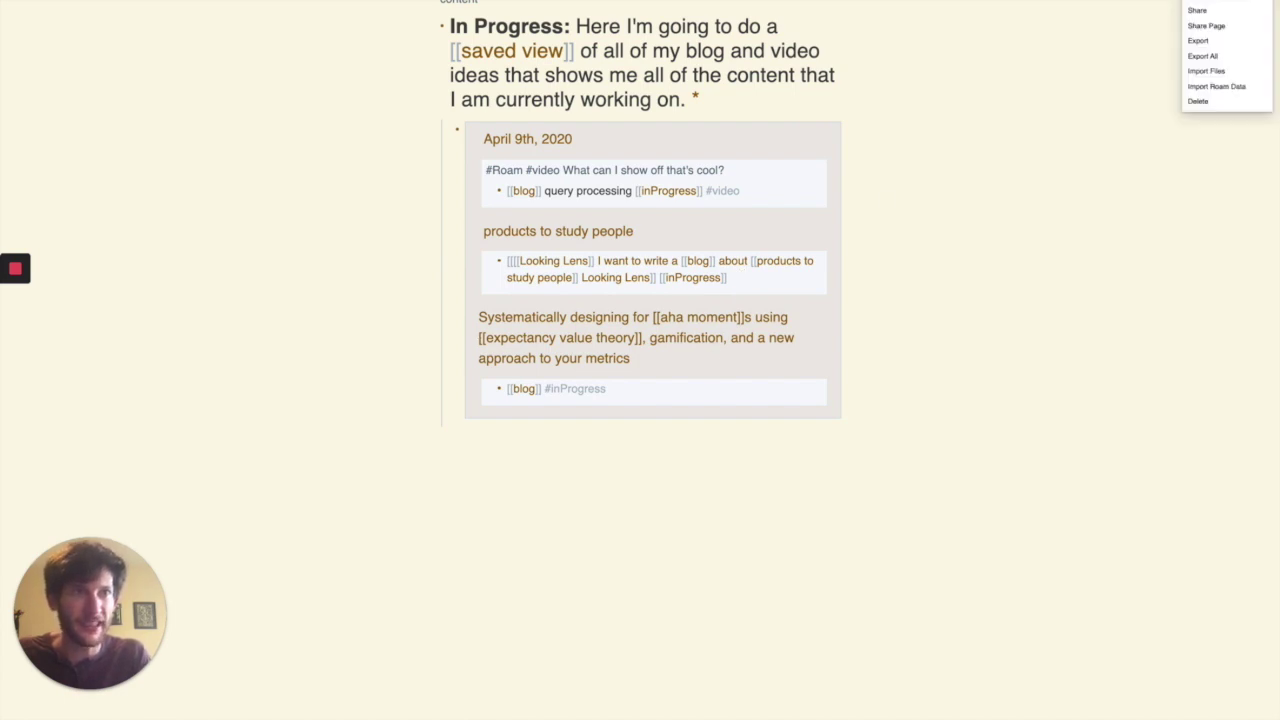
# Step: Open 'products to study people' in the sidebar and review its unprocessed and develop saved-view notes
pyautogui.click(1219, 5)
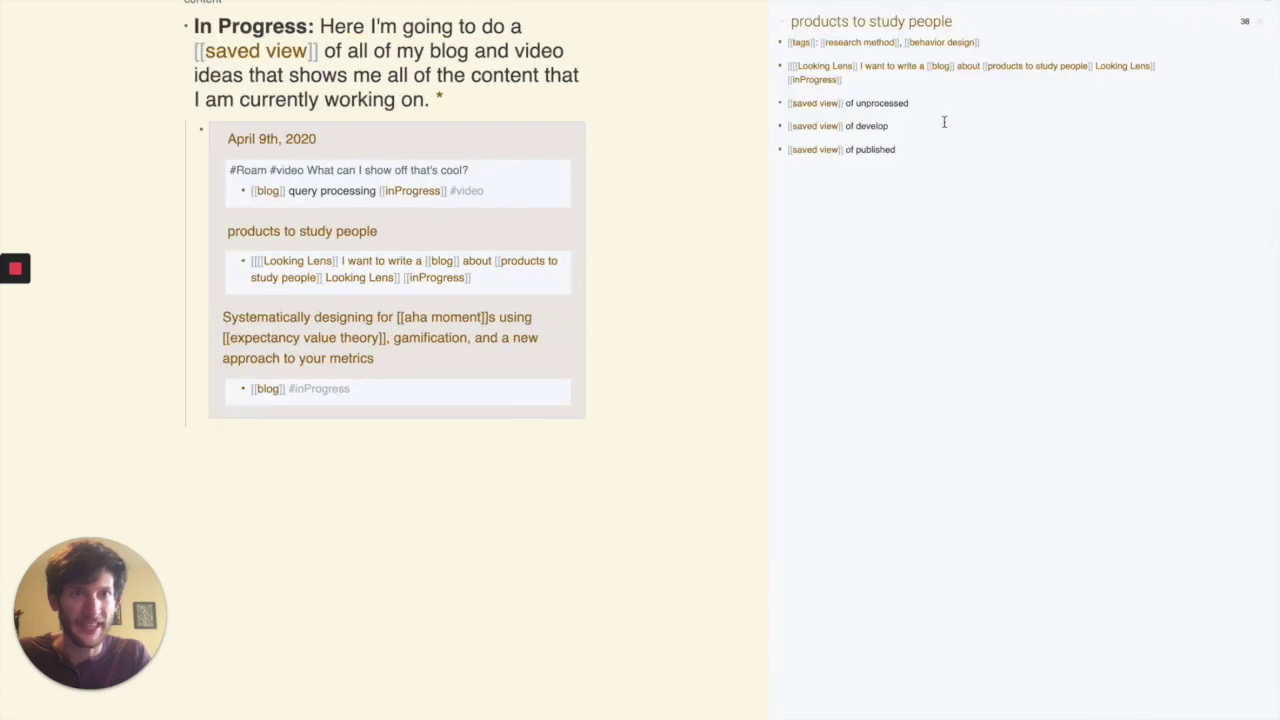
pyautogui.click(912, 103)
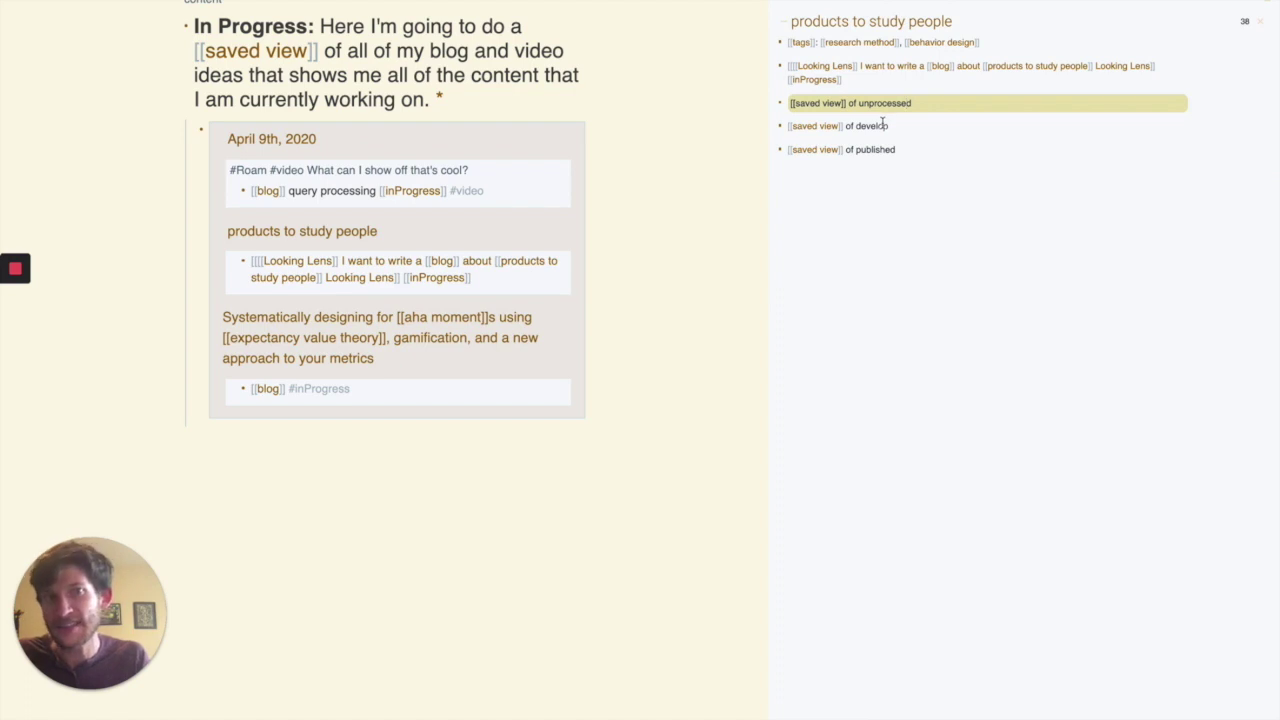
pyautogui.click(884, 125)
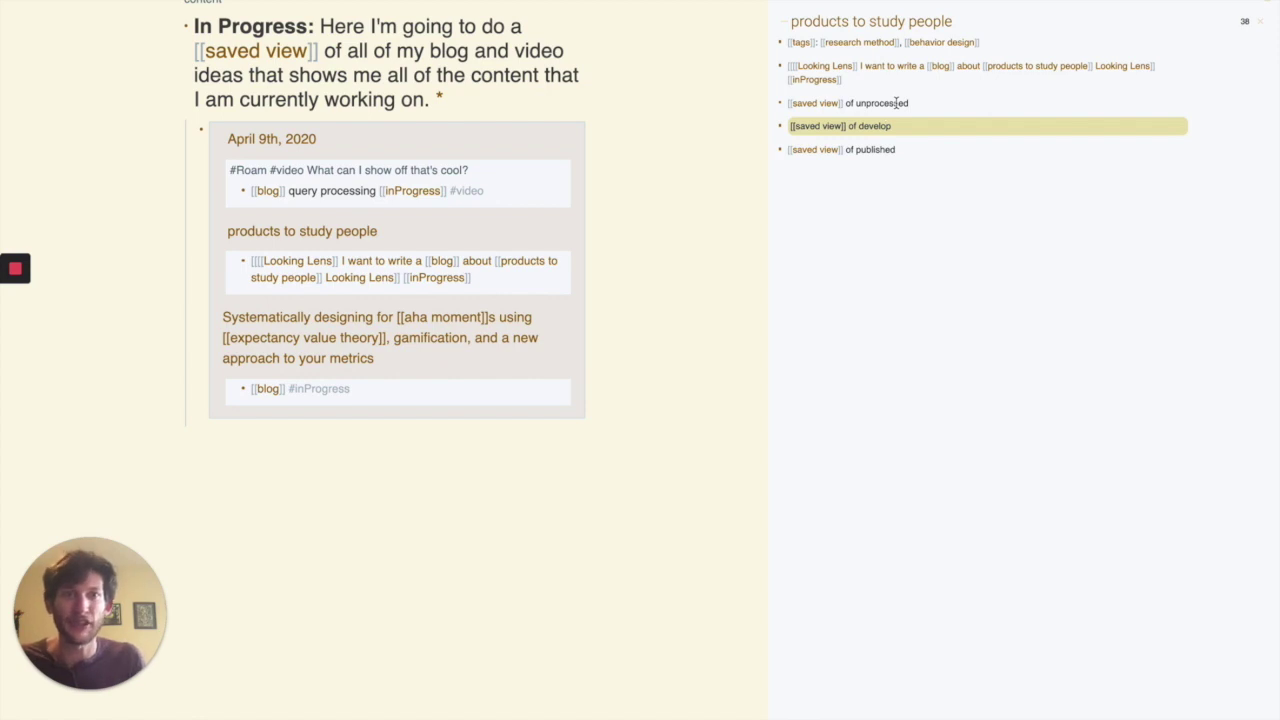
pyautogui.click(1266, 14)
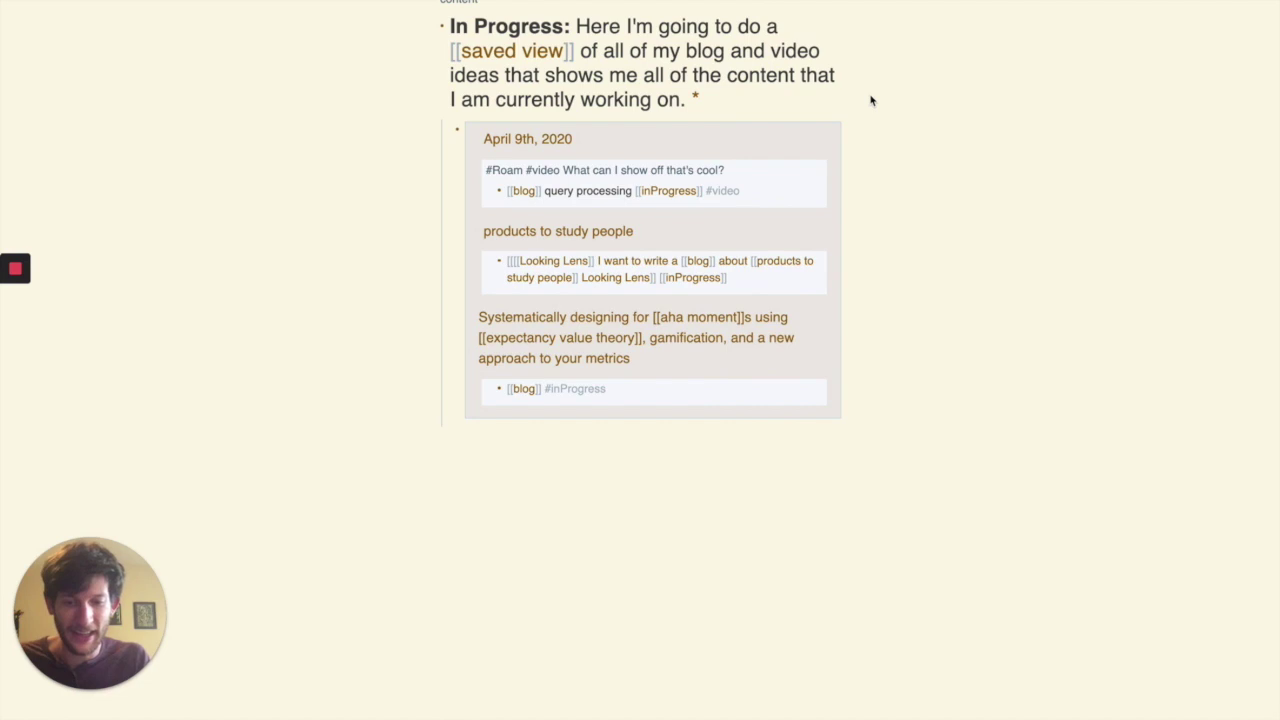
# Step: Collapse the two points beneath 'What the underlying logic lets you do'
pyautogui.click(791, 90)
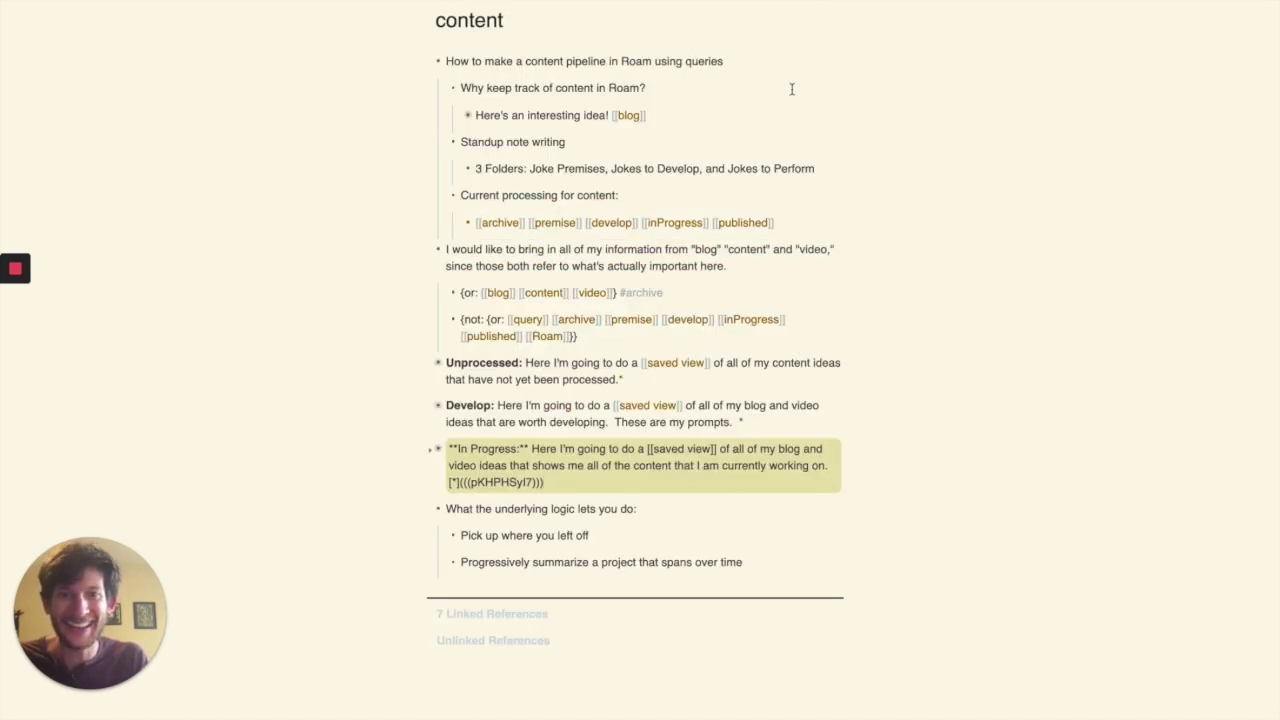
pyautogui.click(639, 509)
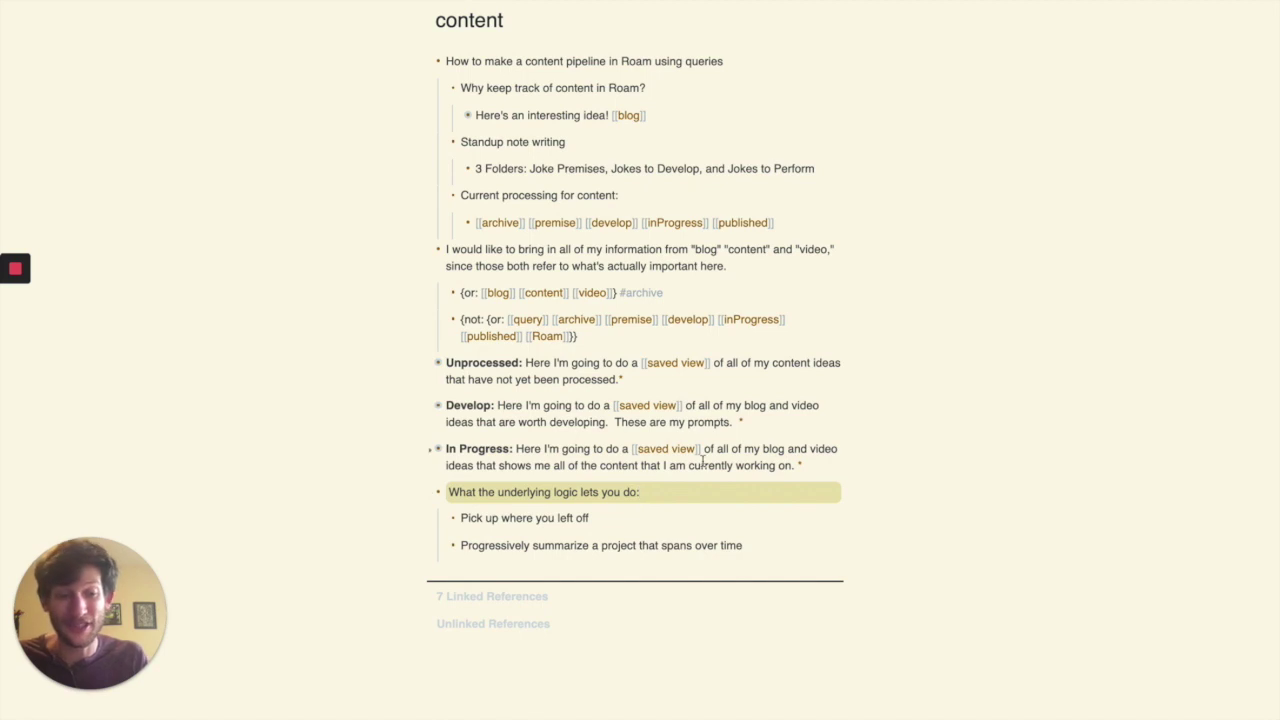
pyautogui.hotkey('ctrl', 'Up')
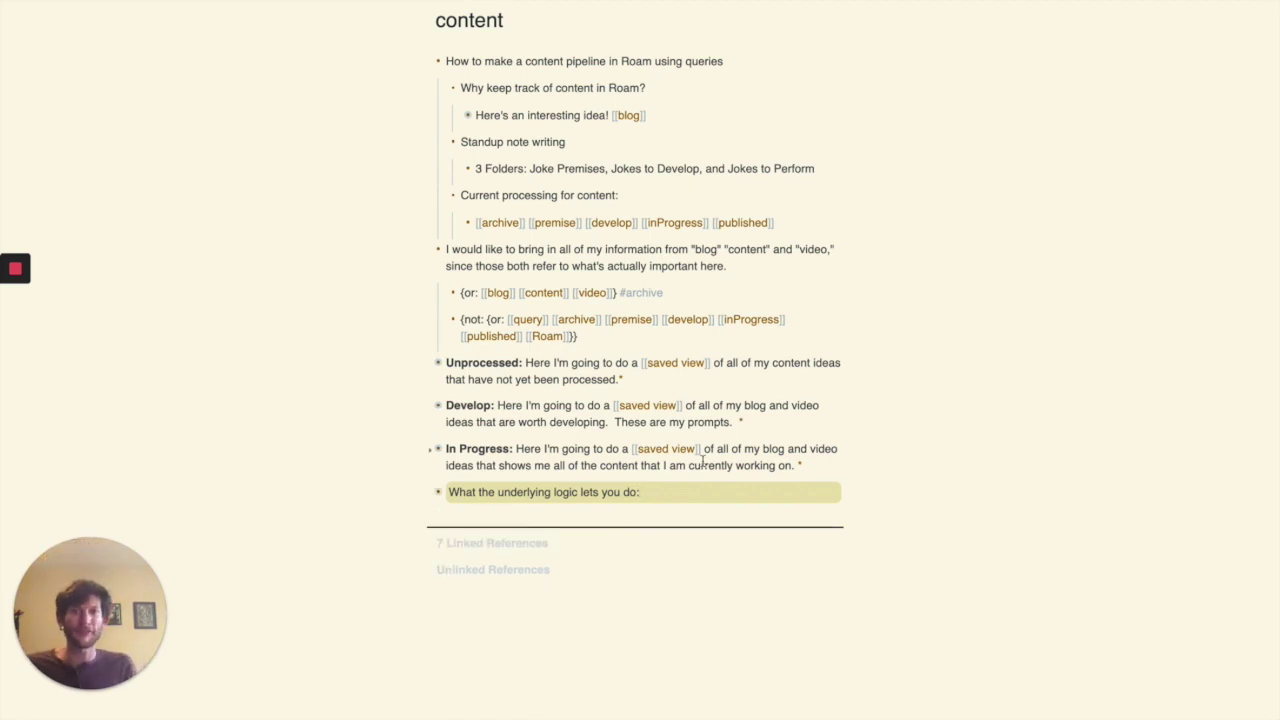